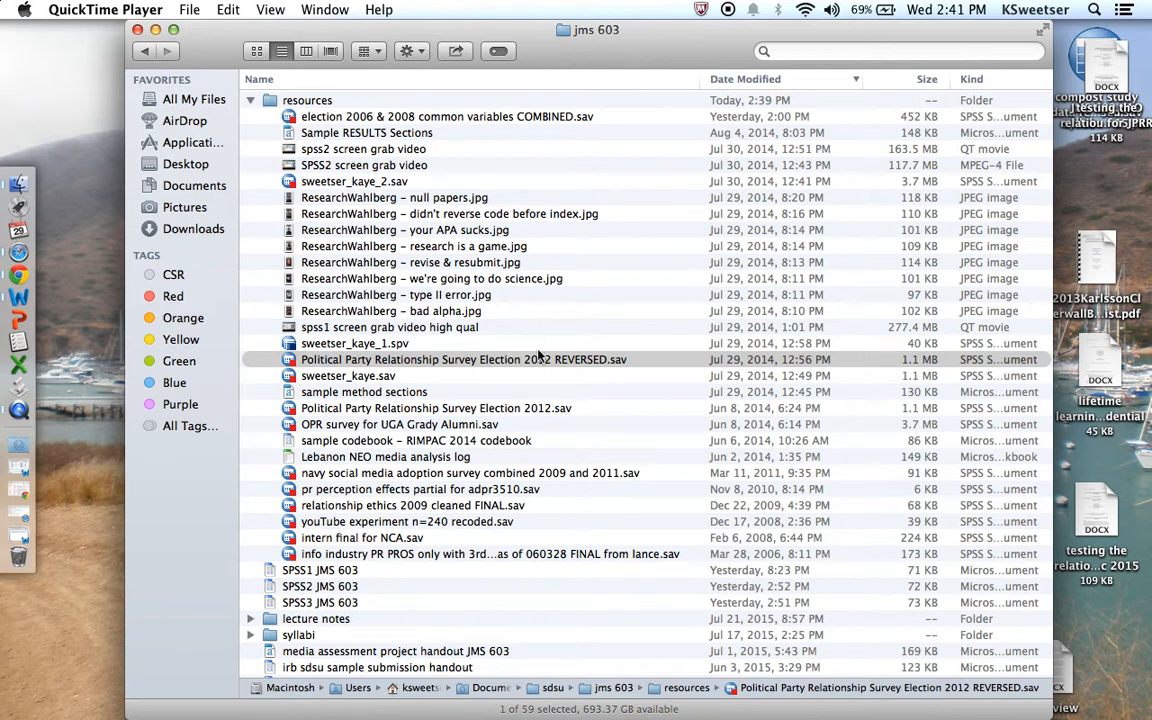
- Open the data file Political Party Relationship Survey Election 2012 REVERSED.sav in SPSS Statistics
{"action": "left_click", "coordinate": [470, 361]}
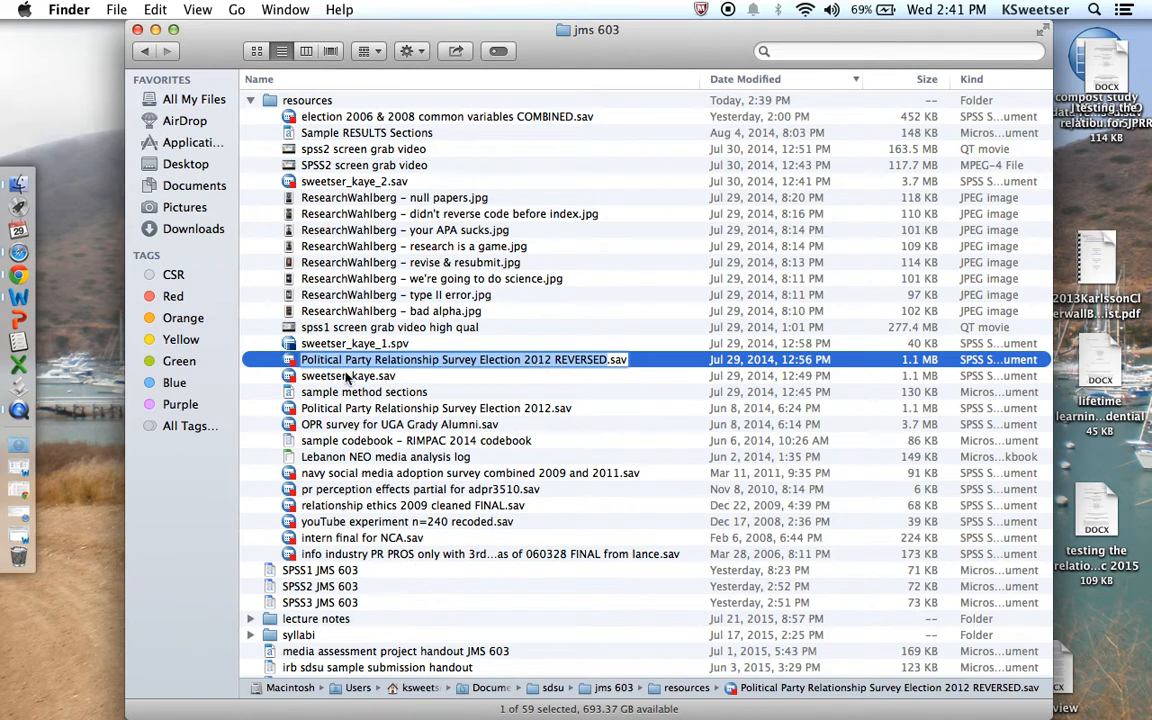
{"action": "double_click", "coordinate": [298, 364]}
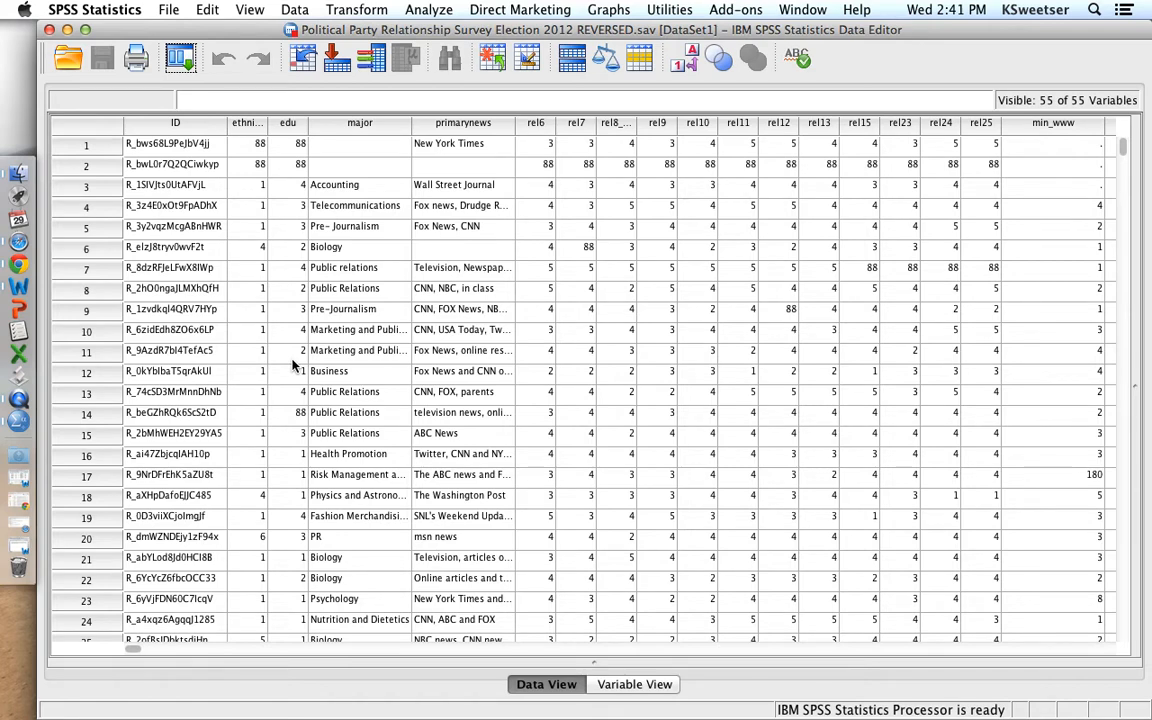
- Open the program options and review the variable list display and the setting for displaying commands in the log
{"action": "left_click", "coordinate": [205, 9]}
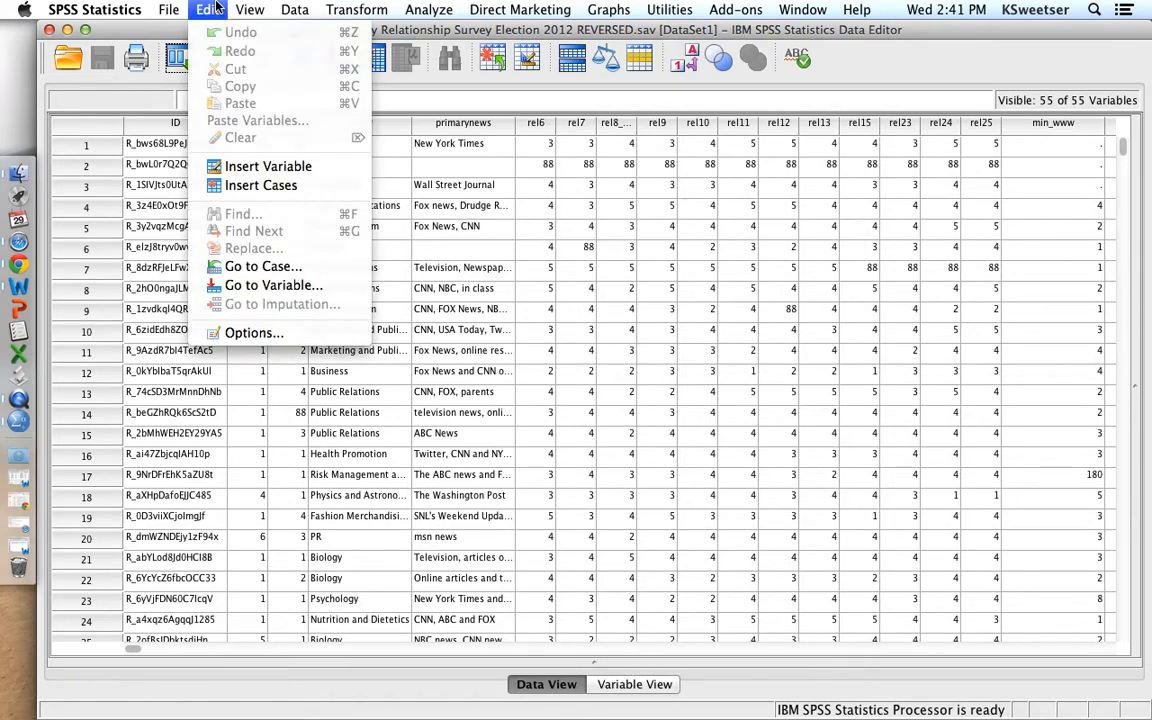
{"action": "left_click", "coordinate": [222, 333]}
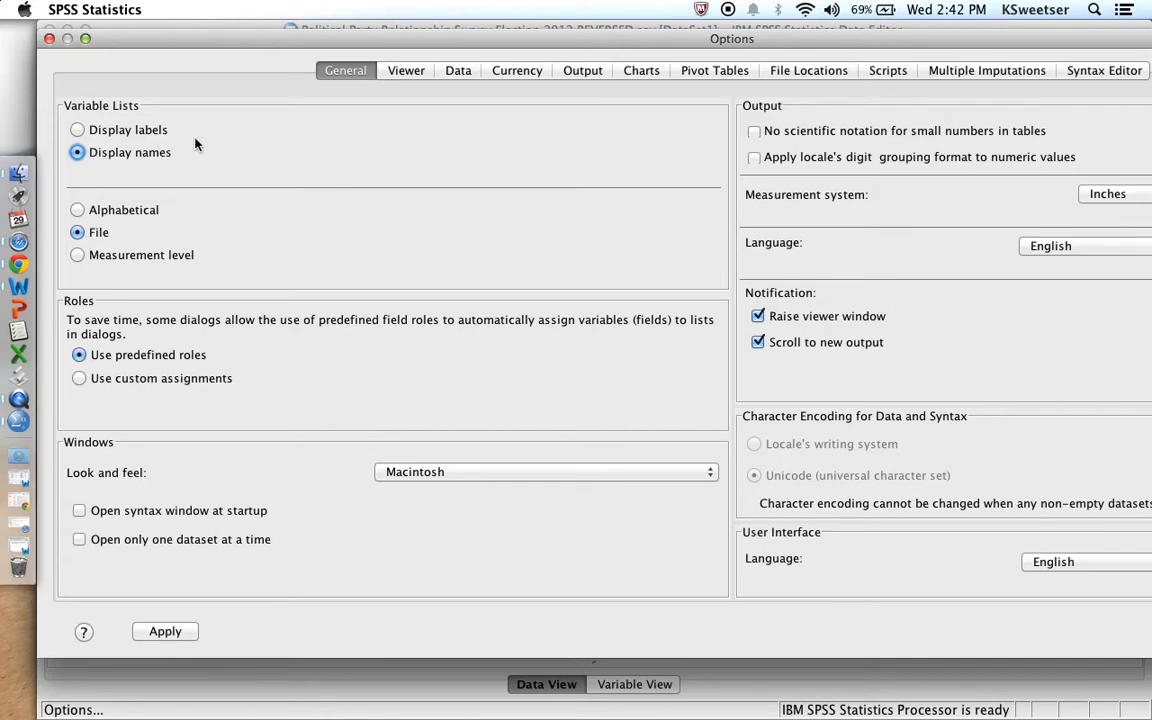
{"action": "left_click", "coordinate": [407, 70]}
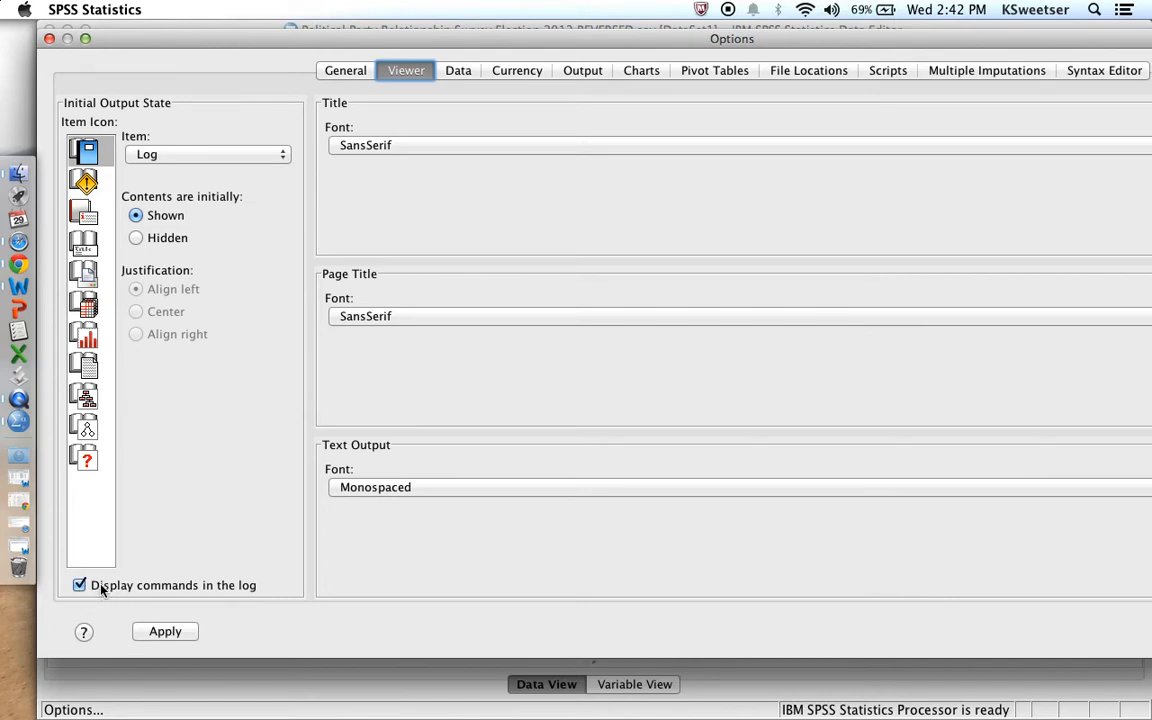
- Set outline and pivot table labeling to Names and Labels for variables and Values and Labels for variable values, and apply the options
{"action": "left_click", "coordinate": [584, 72]}
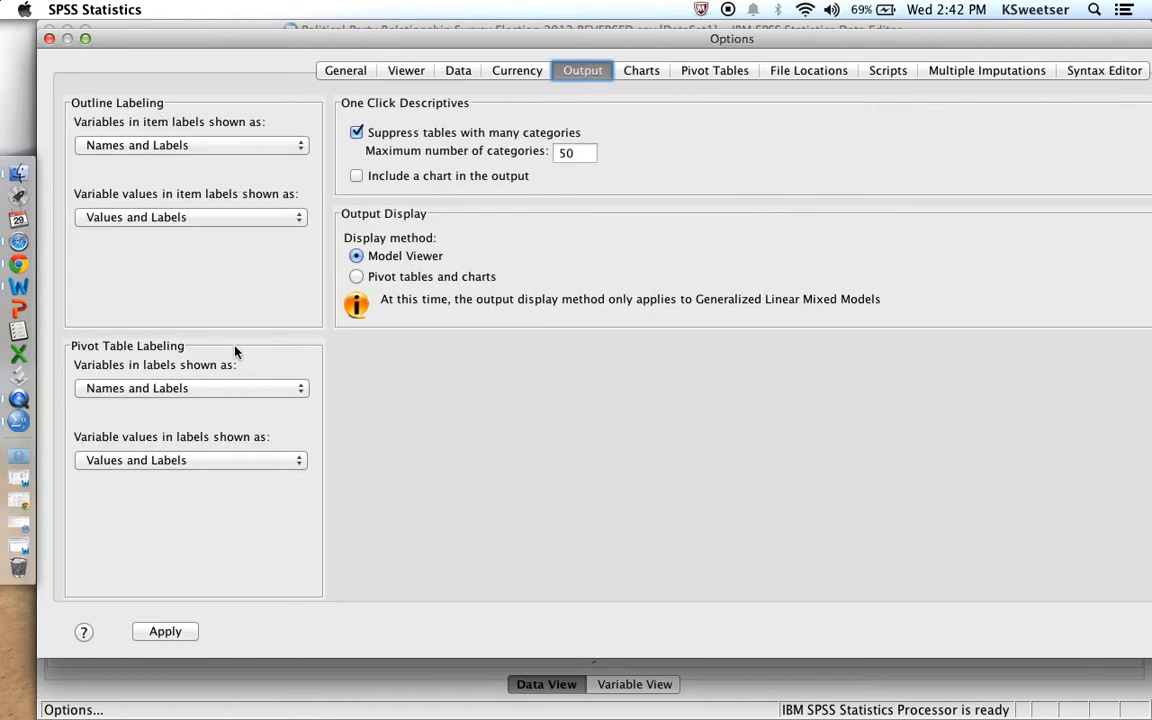
{"action": "left_click", "coordinate": [252, 146]}
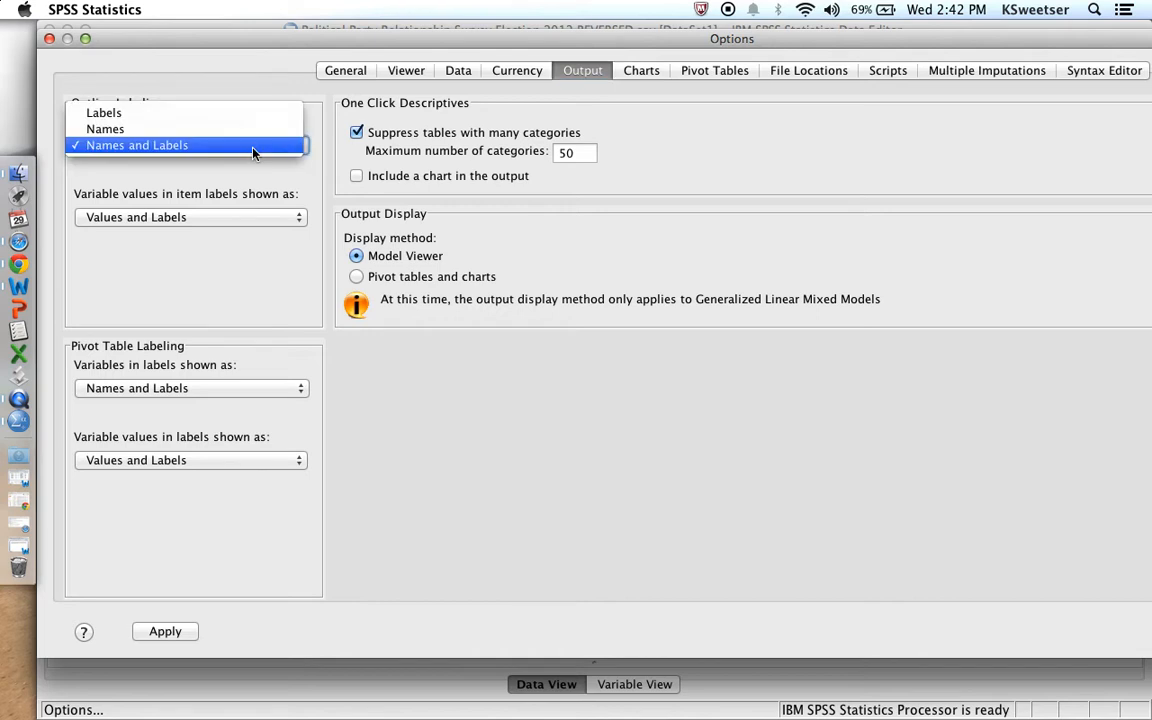
{"action": "left_click", "coordinate": [252, 148]}
{"action": "left_click", "coordinate": [245, 217]}
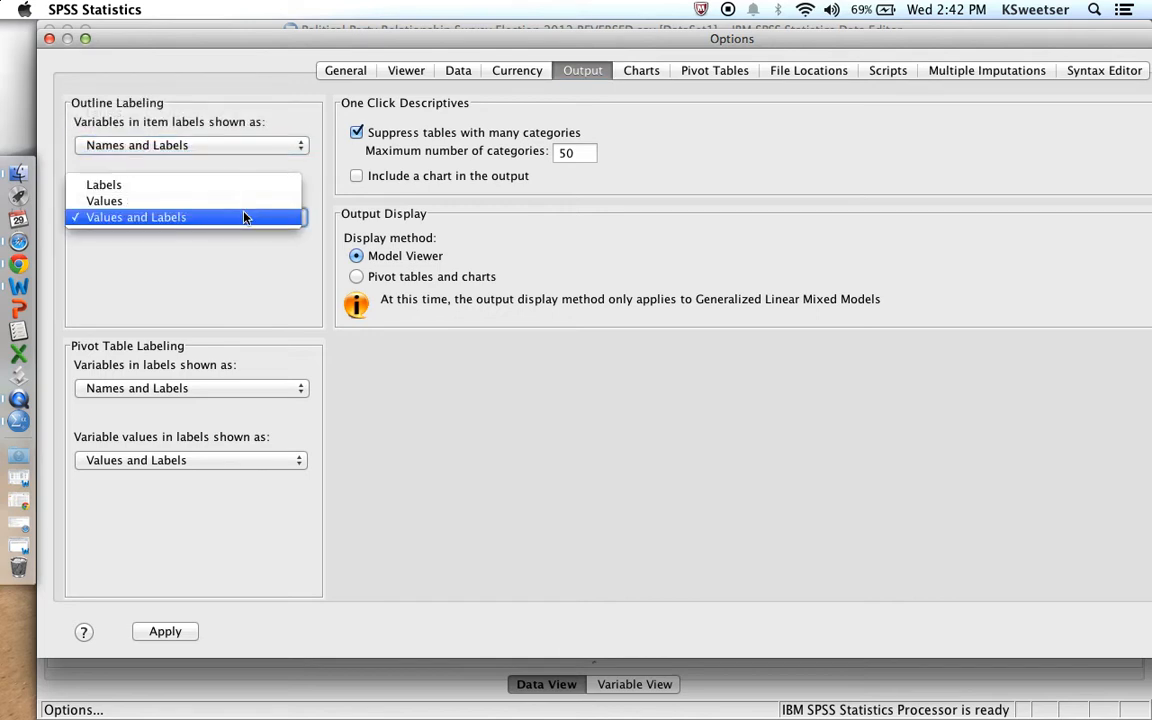
{"action": "left_click", "coordinate": [245, 217]}
{"action": "left_click", "coordinate": [246, 387]}
{"action": "left_click", "coordinate": [246, 387]}
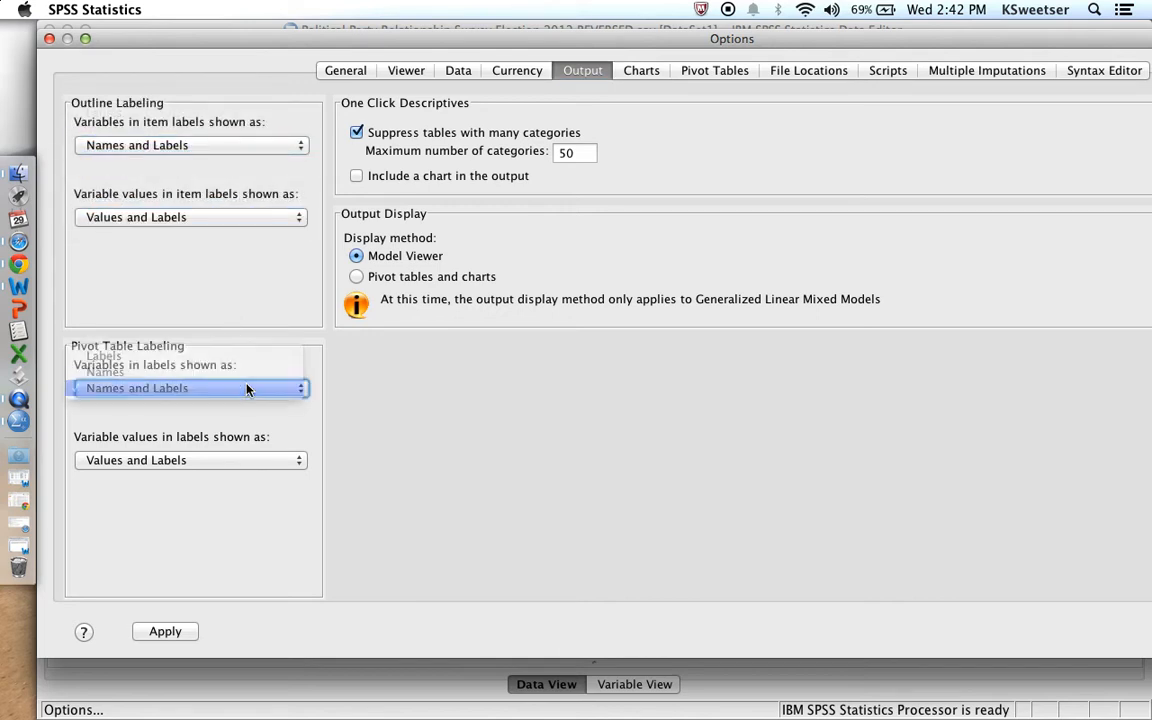
{"action": "left_click", "coordinate": [240, 466]}
{"action": "left_click", "coordinate": [240, 466]}
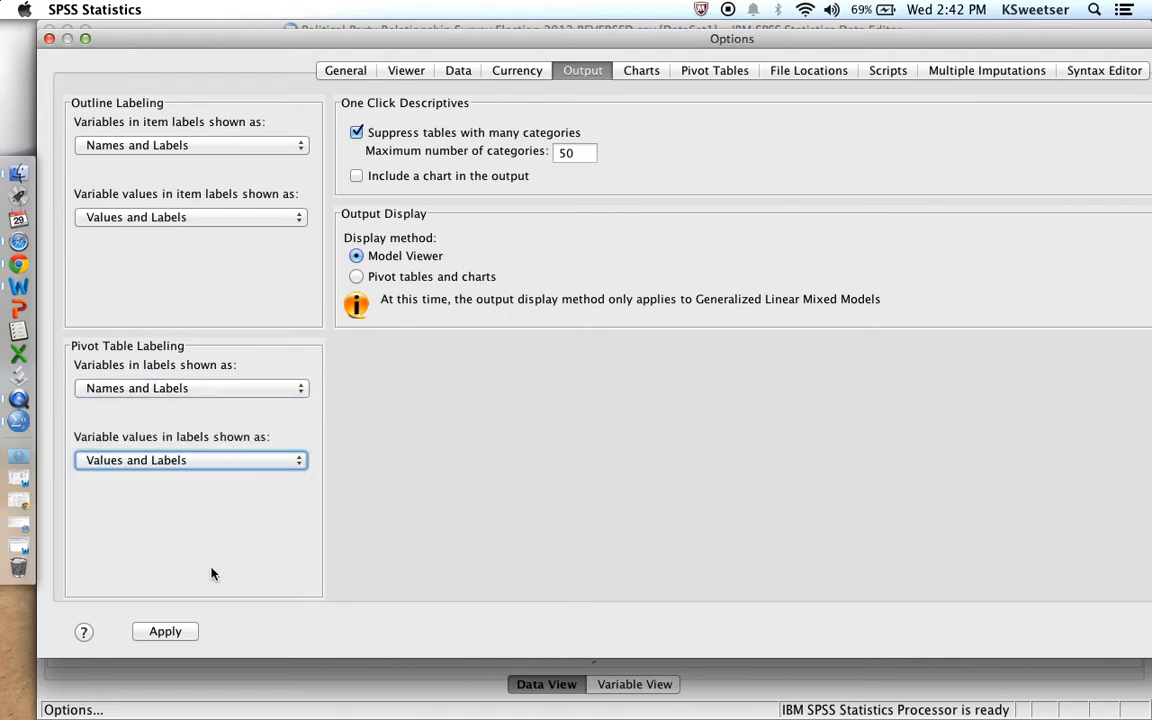
{"action": "left_click", "coordinate": [176, 631]}
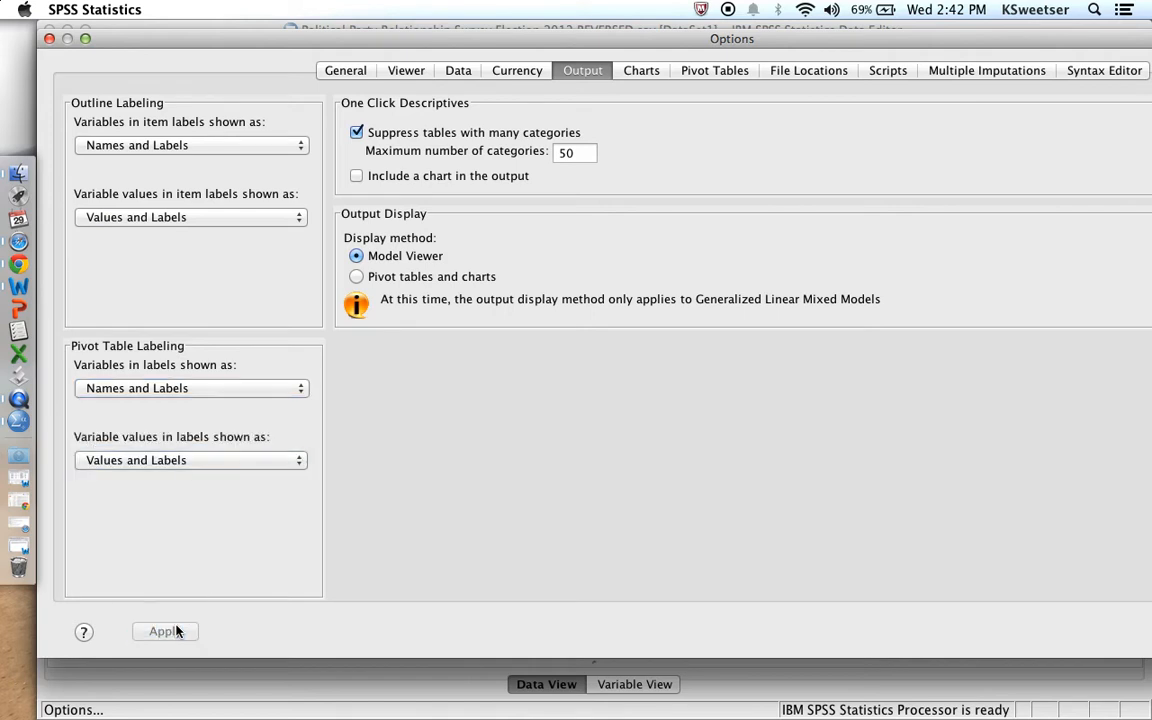
{"action": "left_click", "coordinate": [49, 38]}
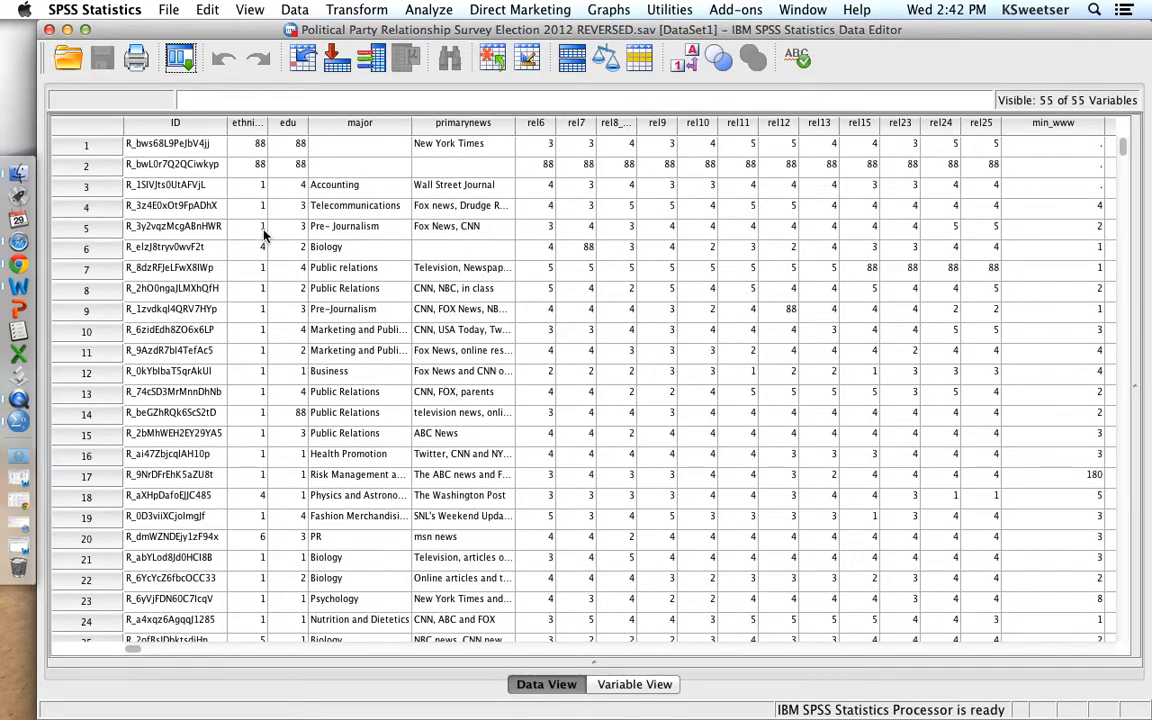
- Save the dataset as a new .sav file in the resources folder, named with the last name, first name and suffix _3
{"action": "left_click", "coordinate": [168, 10]}
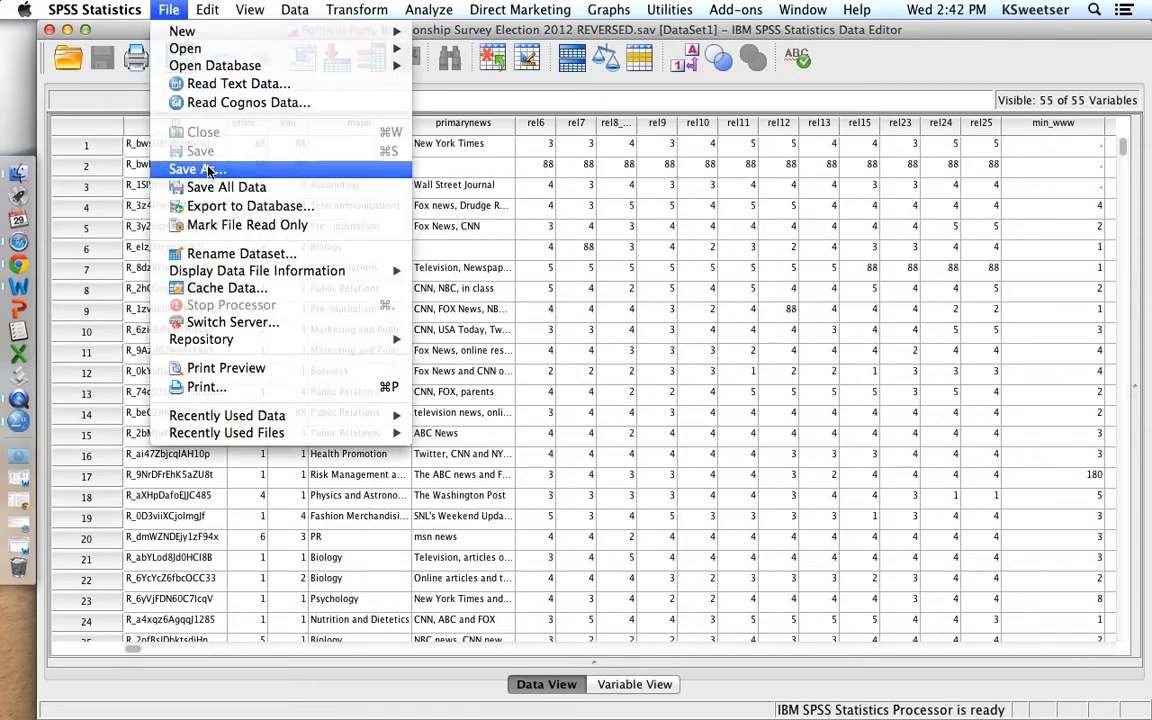
{"action": "left_click", "coordinate": [206, 170]}
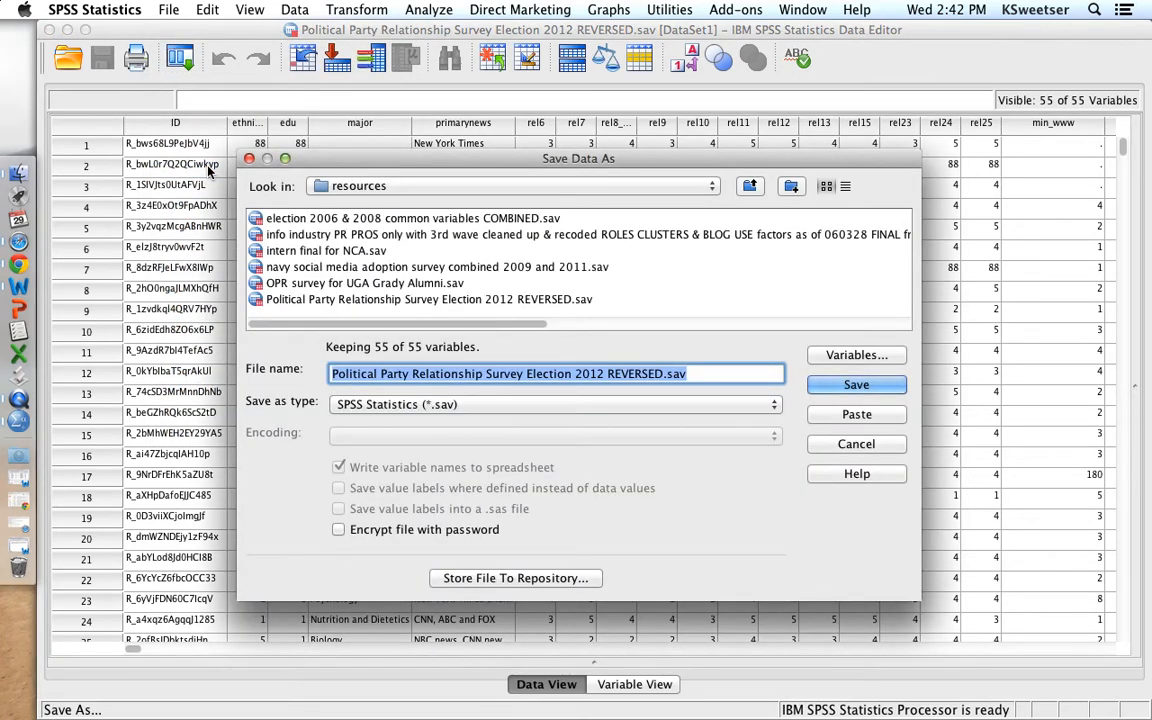
{"action": "type", "text": "sweetser_"}
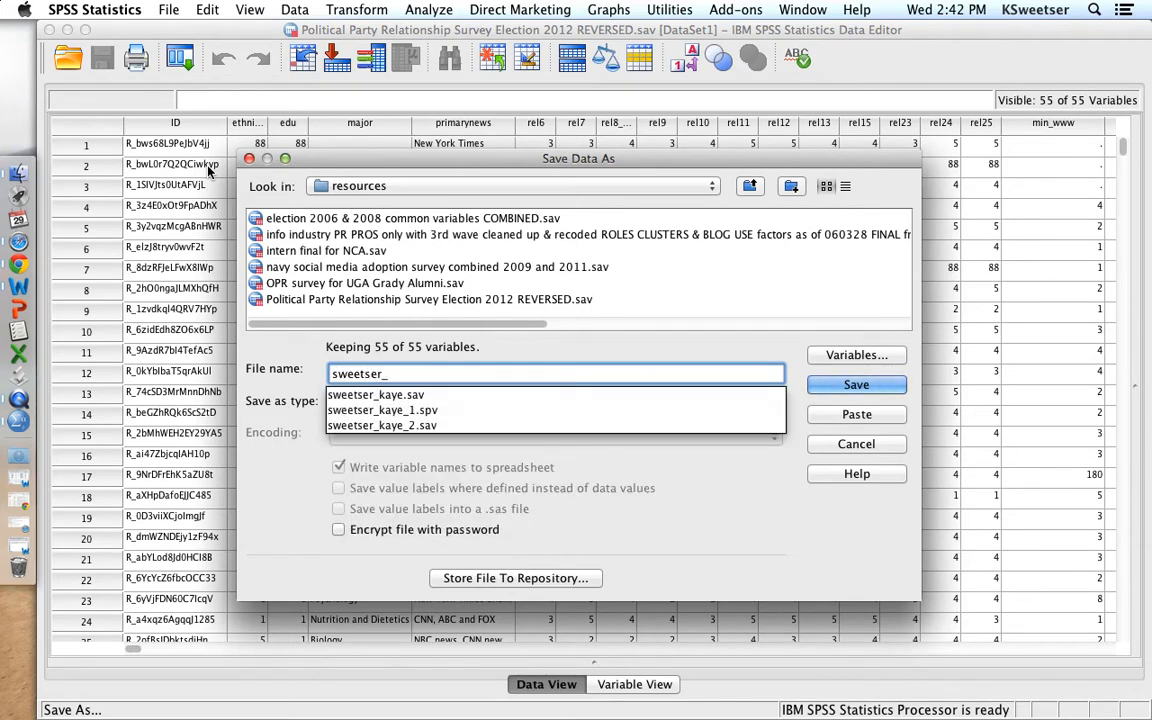
{"action": "type", "text": "kaye_3.sav"}
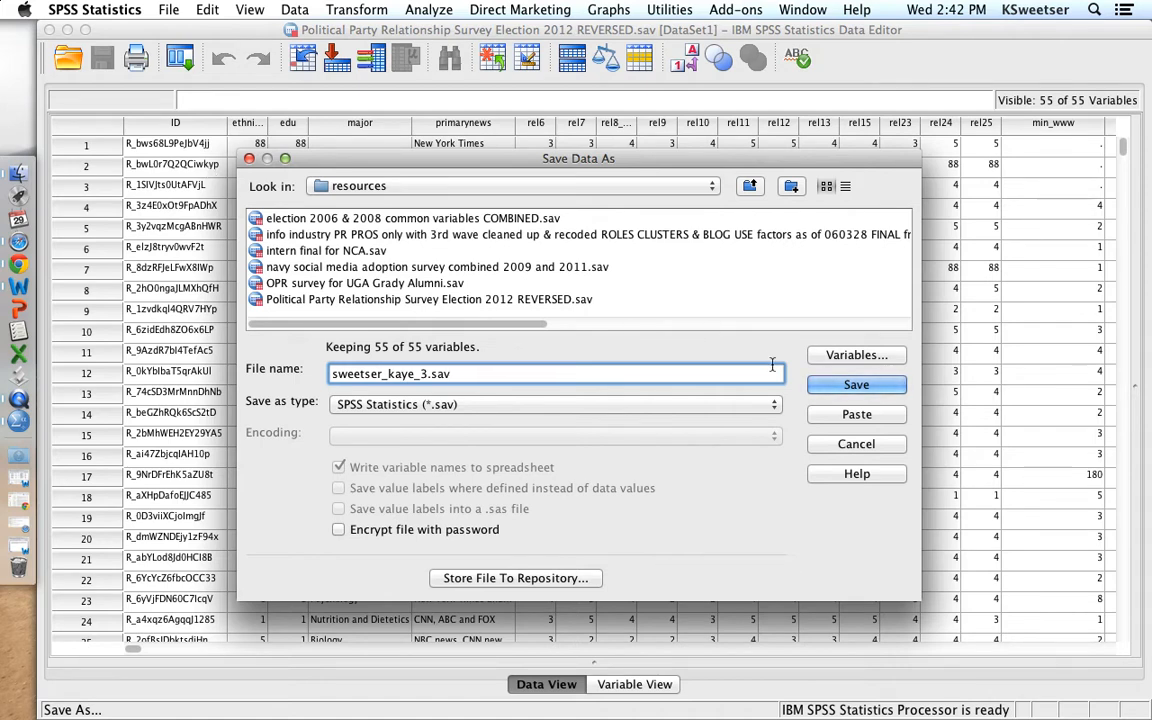
{"action": "left_click", "coordinate": [827, 386]}
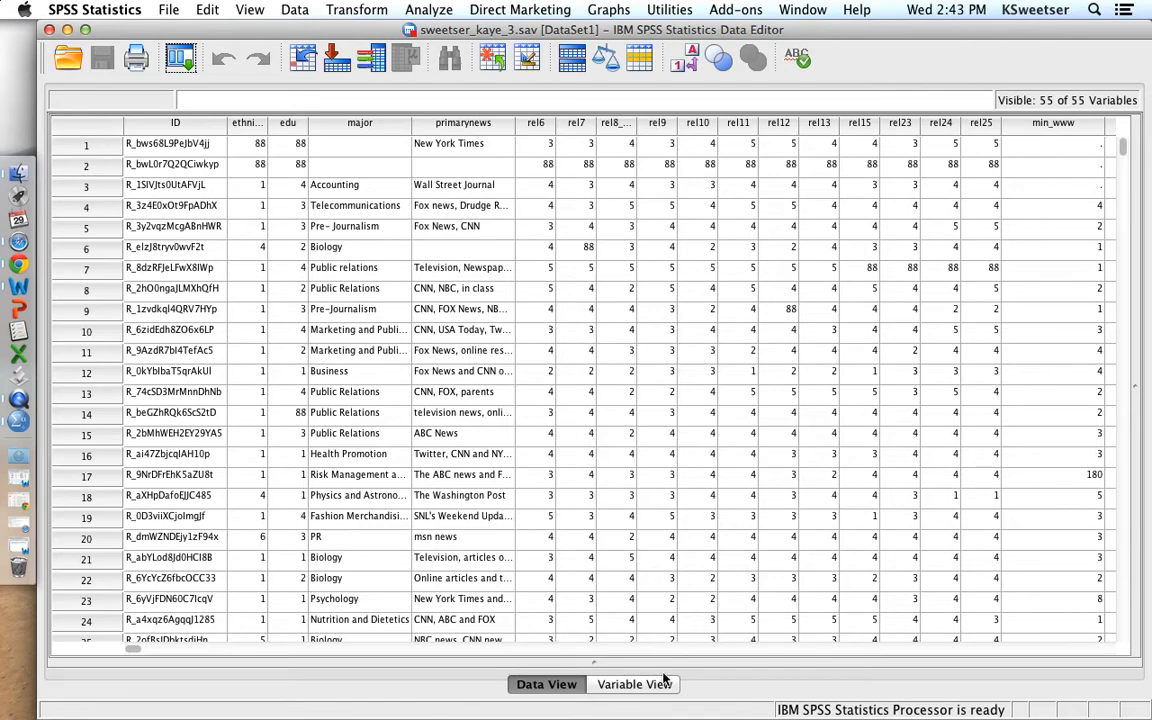
- Set up an Independent-Samples T Test with therm_BO as the test variable
{"action": "left_click", "coordinate": [437, 8]}
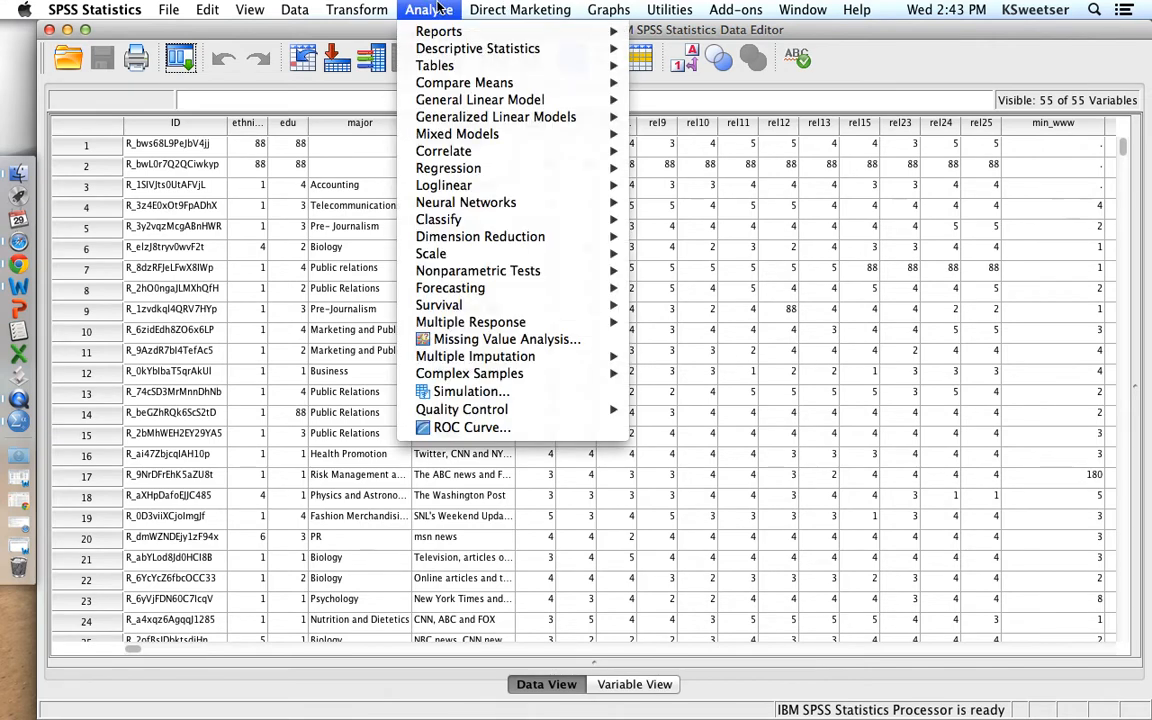
{"action": "mouse_move", "coordinate": [448, 83]}
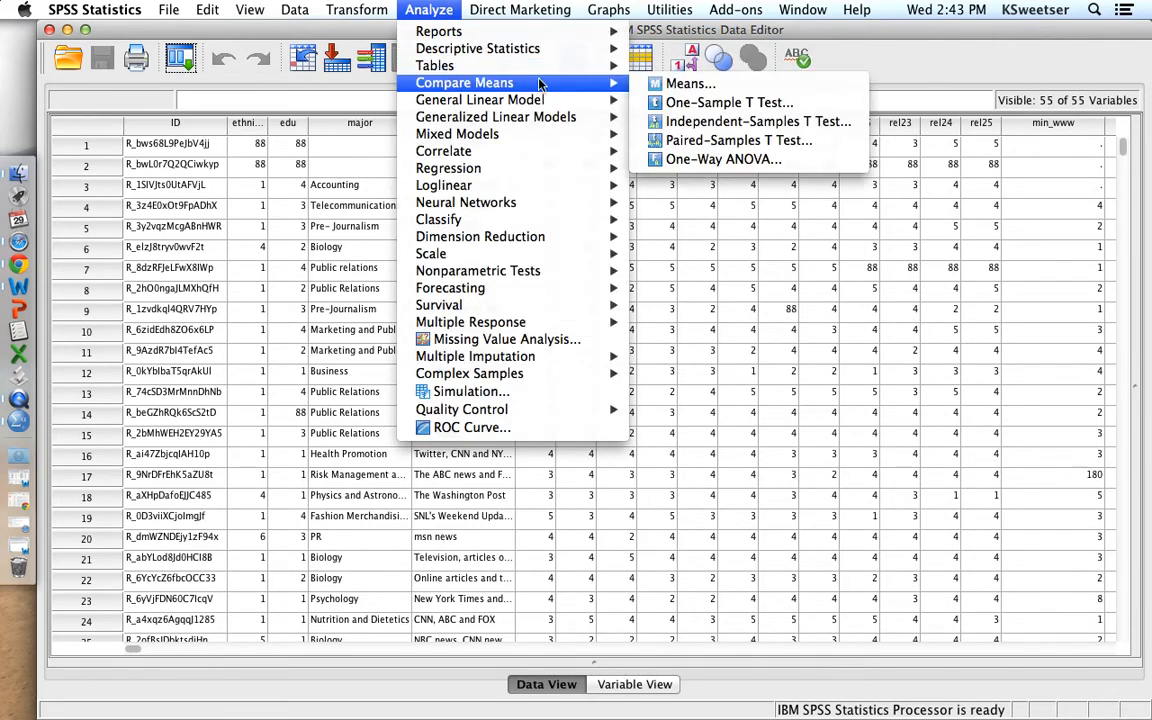
{"action": "left_click", "coordinate": [714, 122]}
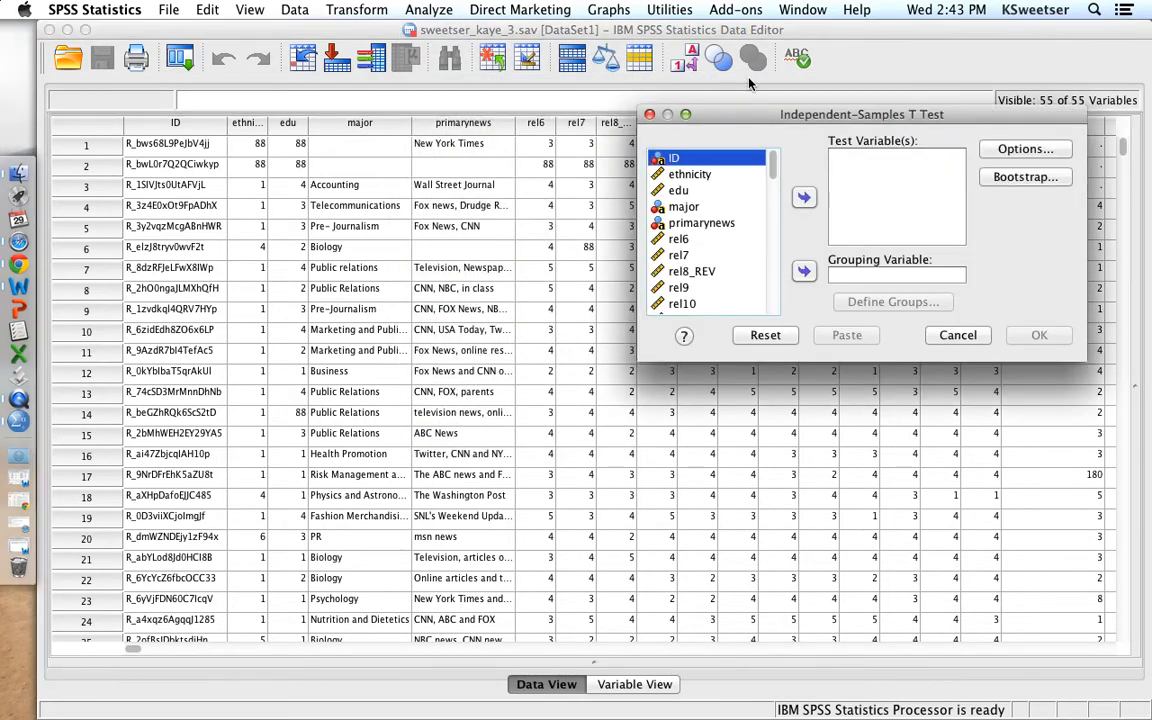
{"action": "scroll", "coordinate": [724, 250], "scroll_direction": "down", "scroll_amount": 15}
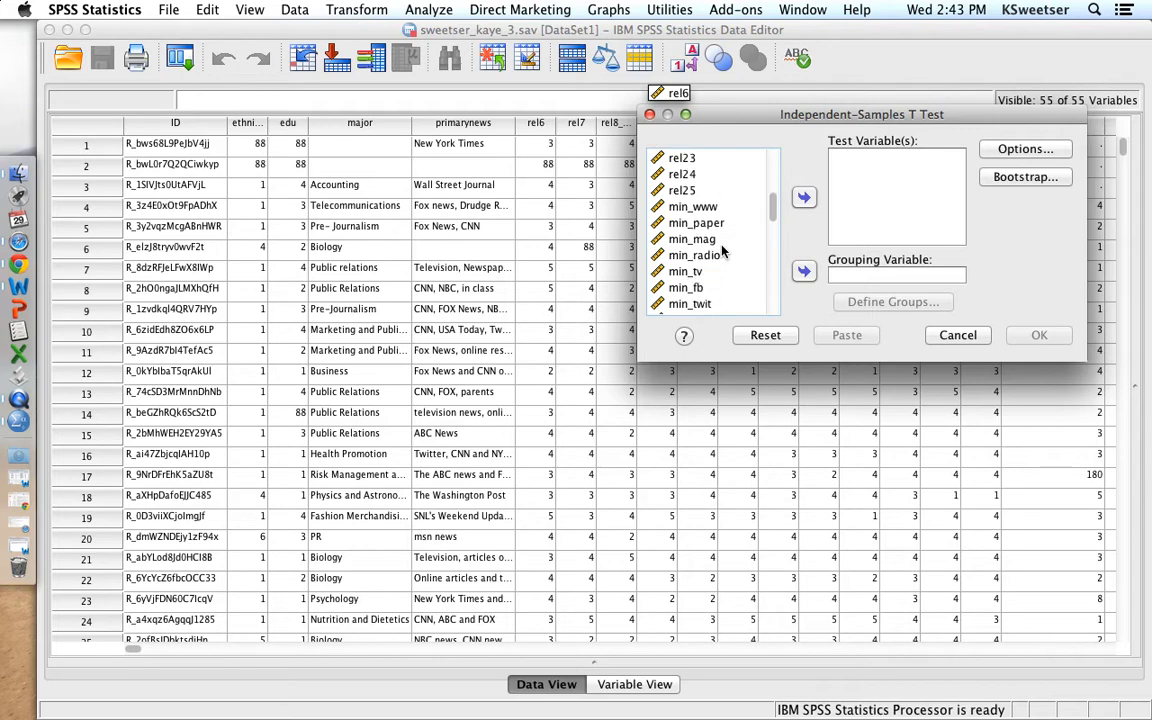
{"action": "scroll", "coordinate": [724, 250], "scroll_direction": "down", "scroll_amount": 5}
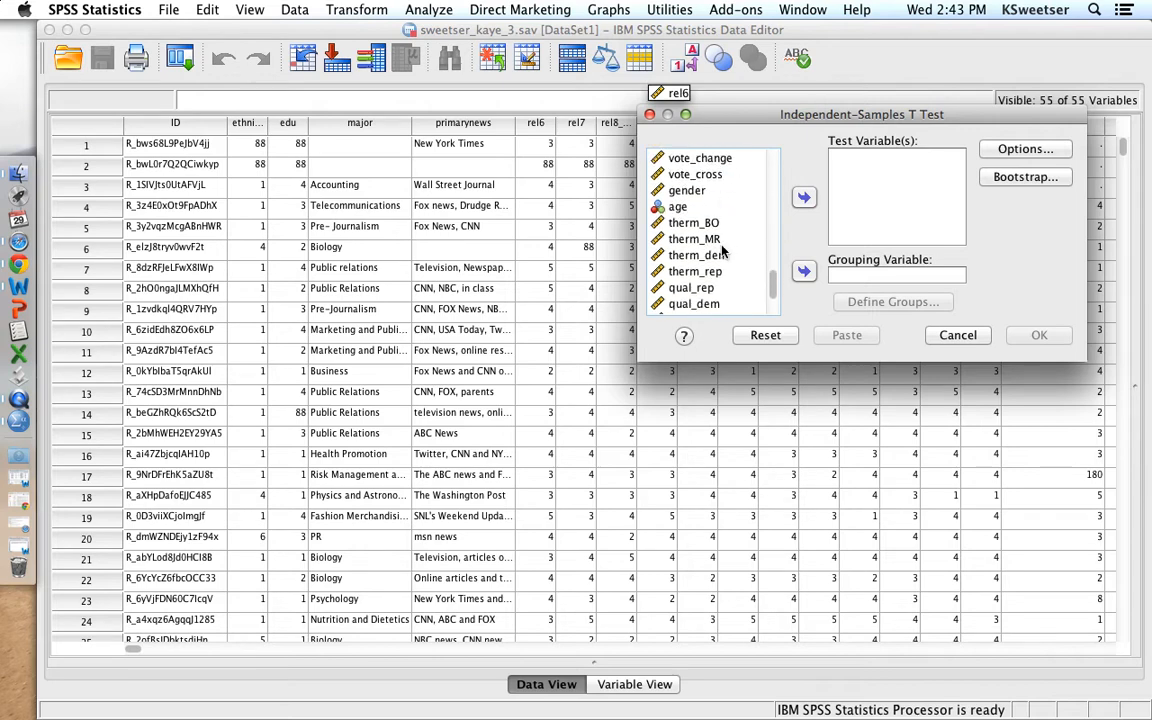
{"action": "left_click", "coordinate": [698, 223]}
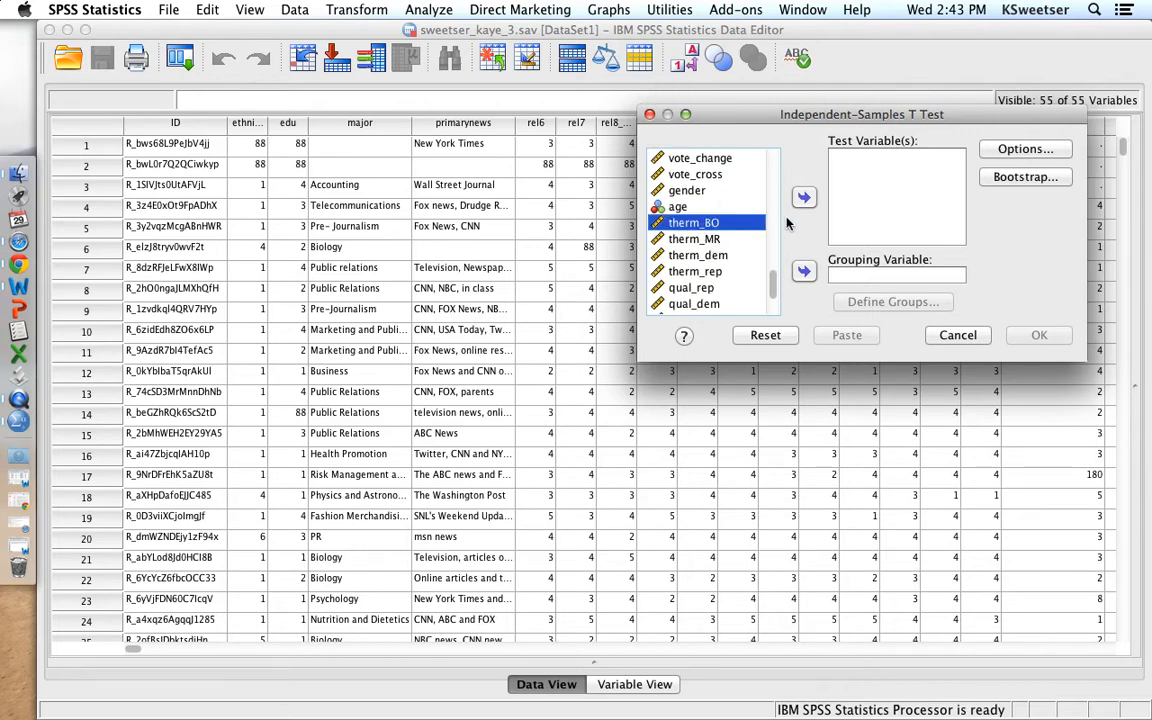
{"action": "left_click", "coordinate": [803, 198]}
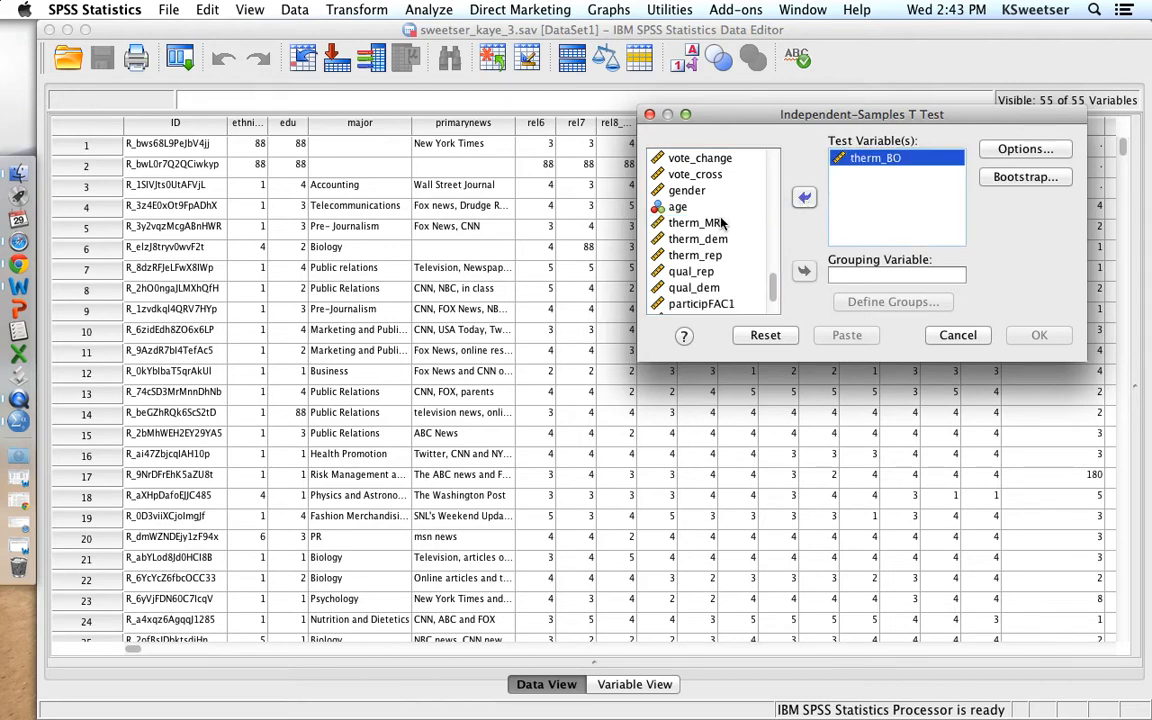
- Assign PID as the grouping variable of the t-test
{"action": "scroll", "coordinate": [720, 220], "scroll_direction": "up", "scroll_amount": 10}
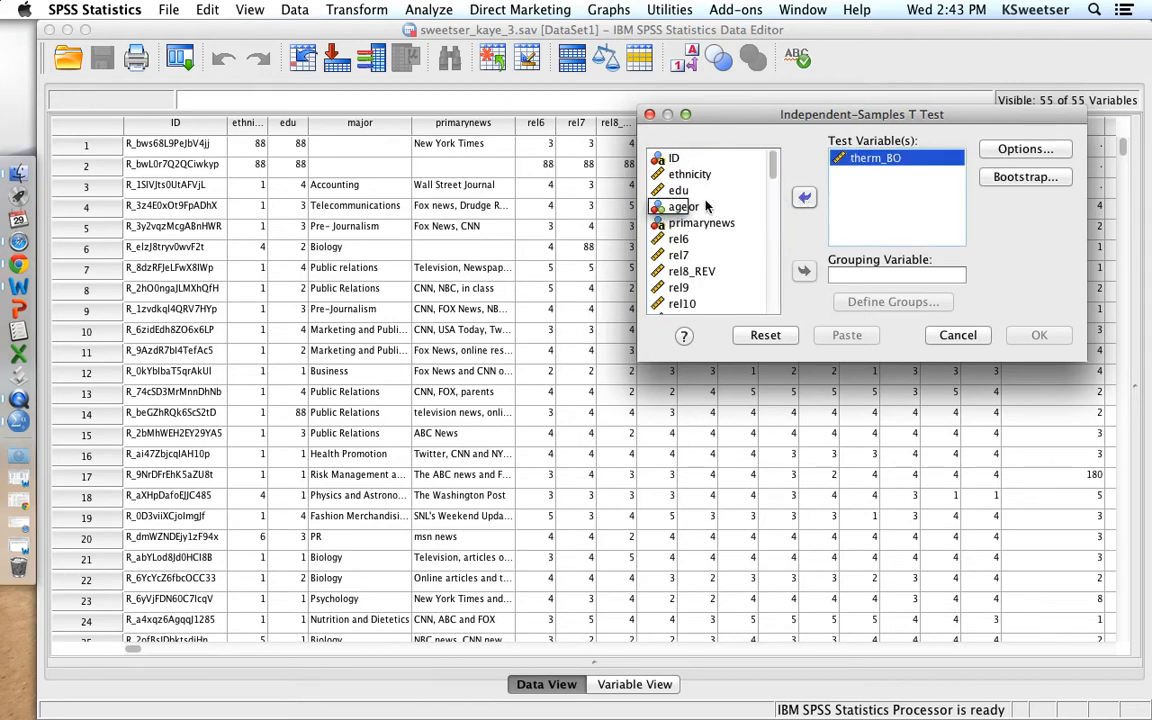
{"action": "scroll", "coordinate": [706, 206], "scroll_direction": "down", "scroll_amount": 2}
{"action": "scroll", "coordinate": [712, 230], "scroll_direction": "up", "scroll_amount": 2}
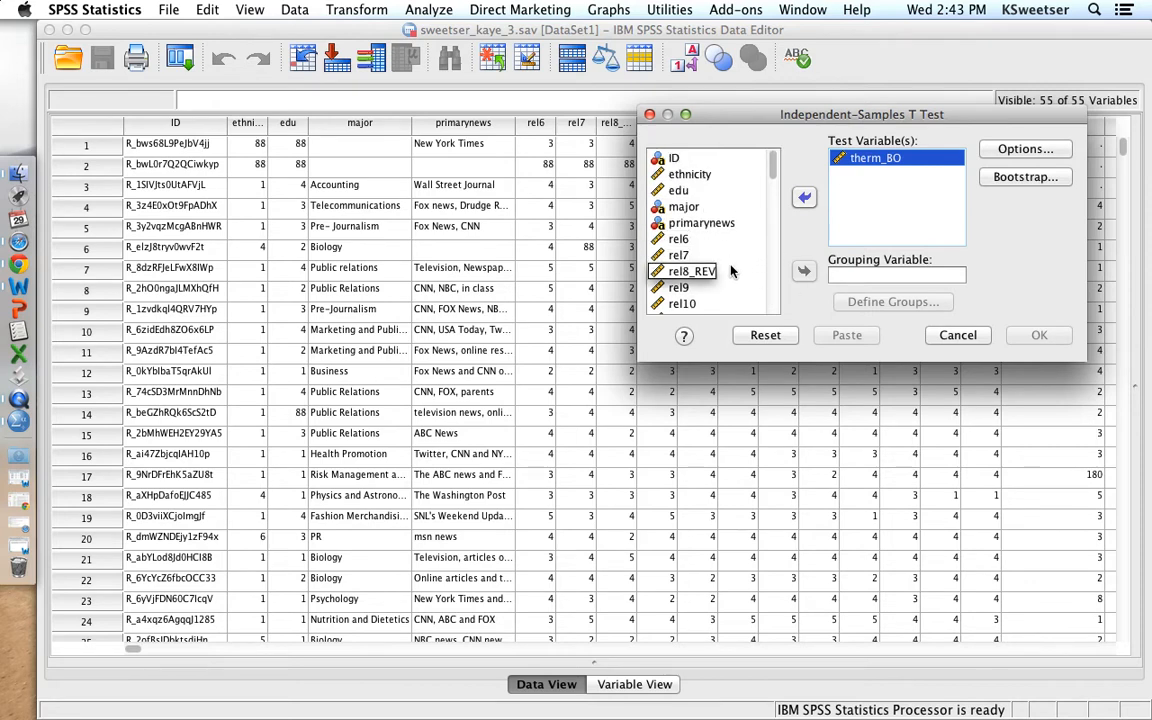
{"action": "scroll", "coordinate": [731, 271], "scroll_direction": "down", "scroll_amount": 3}
{"action": "scroll", "coordinate": [731, 271], "scroll_direction": "down", "scroll_amount": 5}
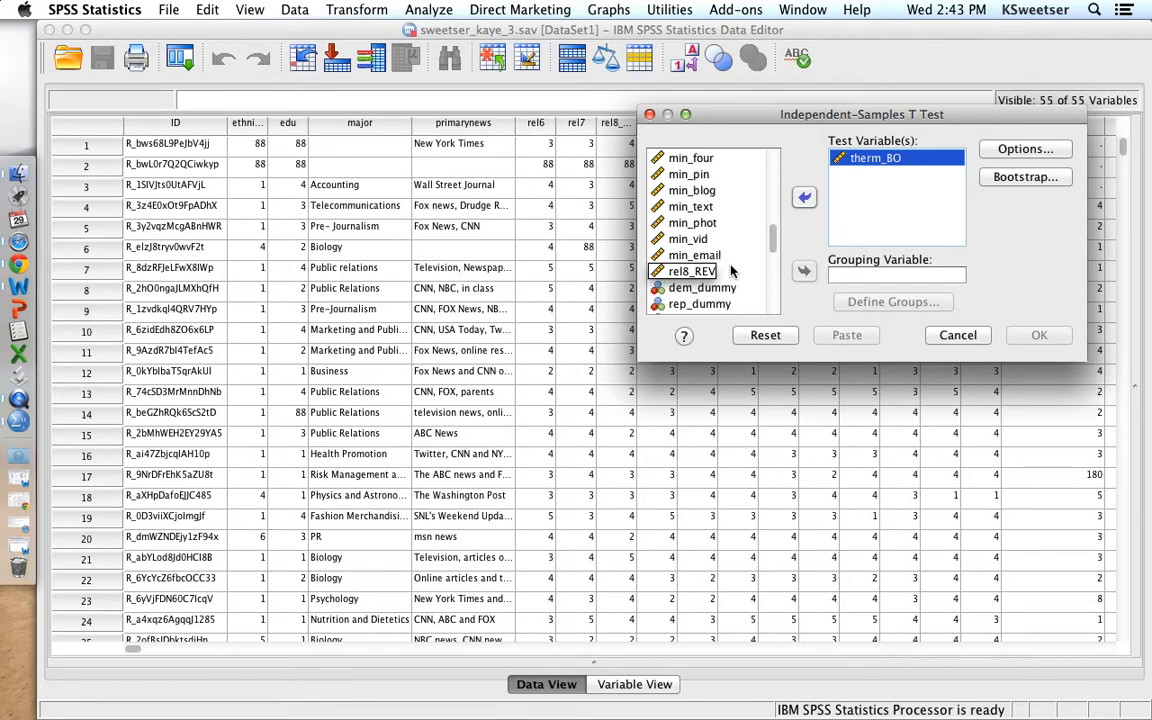
{"action": "scroll", "coordinate": [731, 271], "scroll_direction": "down", "scroll_amount": 4}
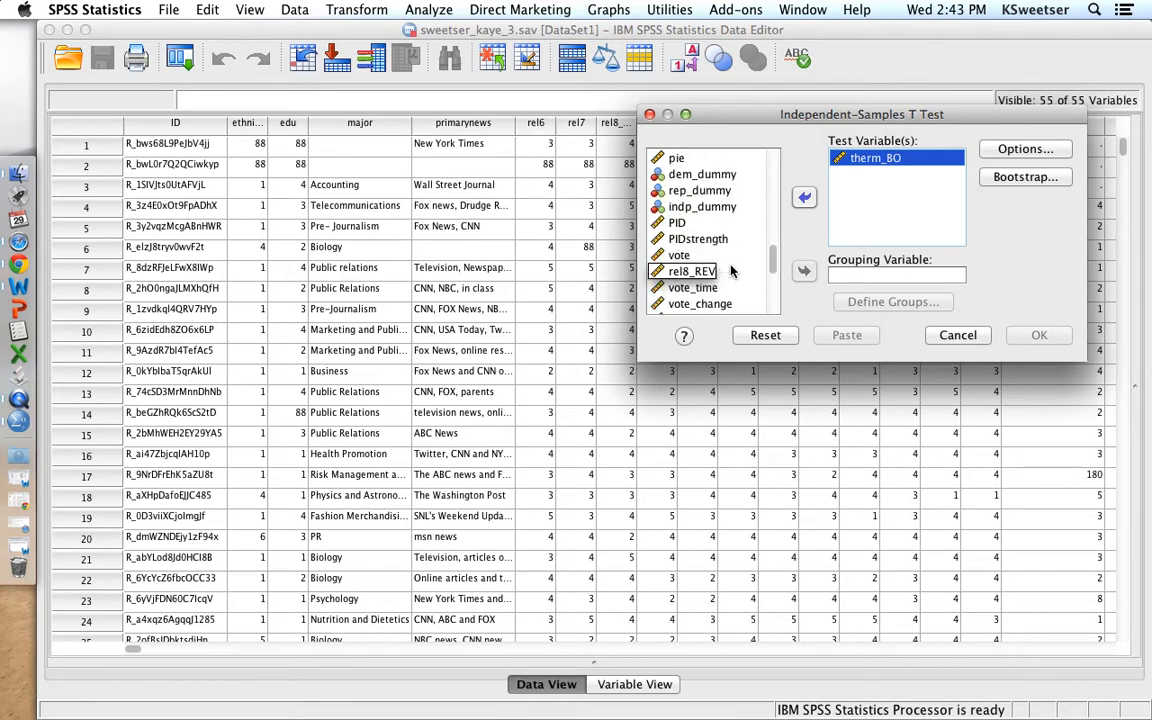
{"action": "left_click", "coordinate": [700, 222]}
{"action": "left_click", "coordinate": [807, 271]}
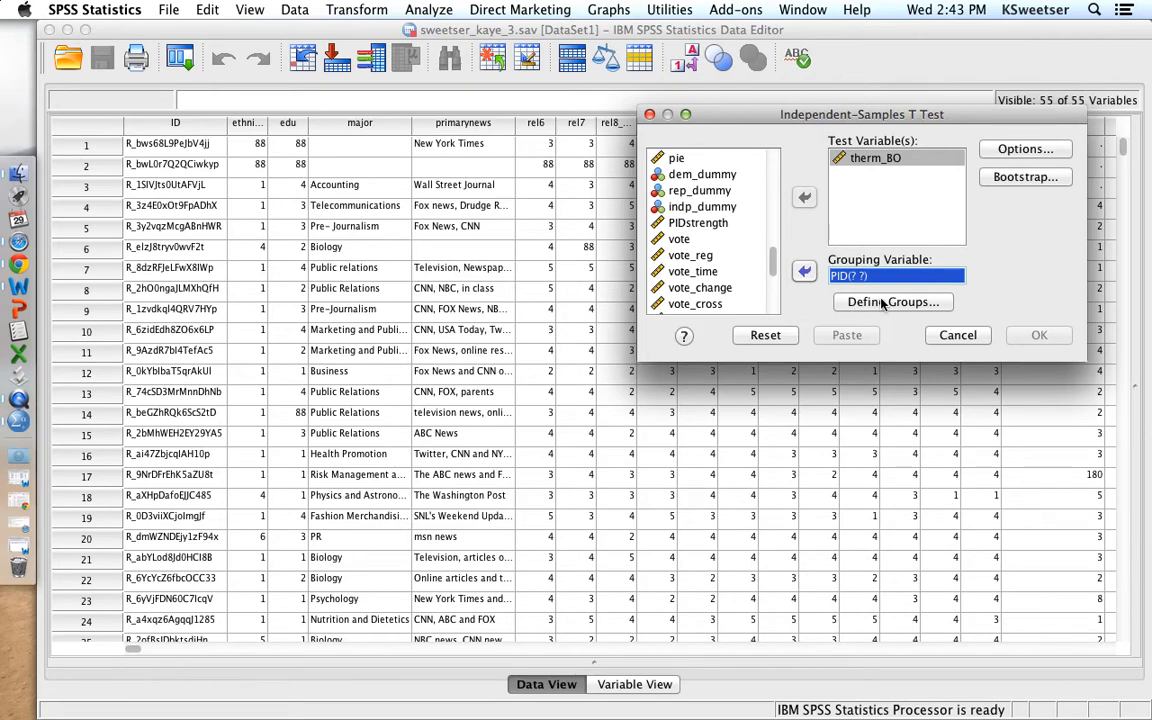
- Define the PID groups with specified values 1 for Group 1 and 2 for Group 2
{"action": "left_click", "coordinate": [848, 301]}
{"action": "left_click", "coordinate": [635, 344]}
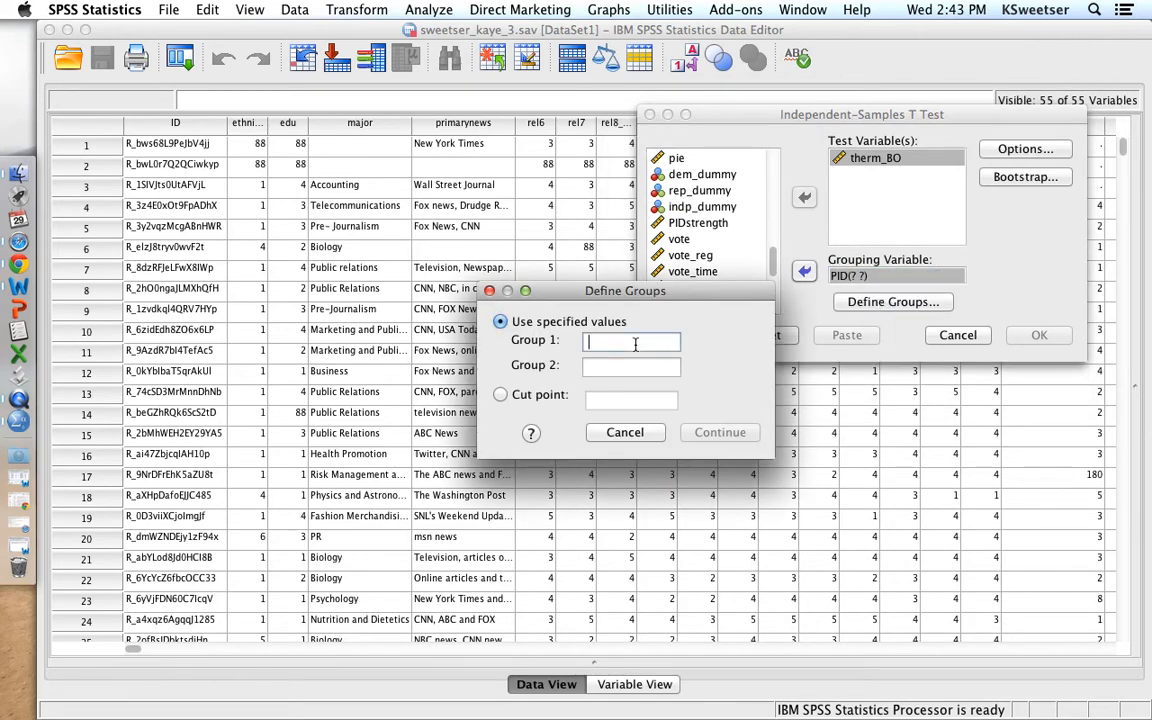
{"action": "type", "text": "1"}
{"action": "left_click", "coordinate": [660, 368]}
{"action": "type", "text": "2"}
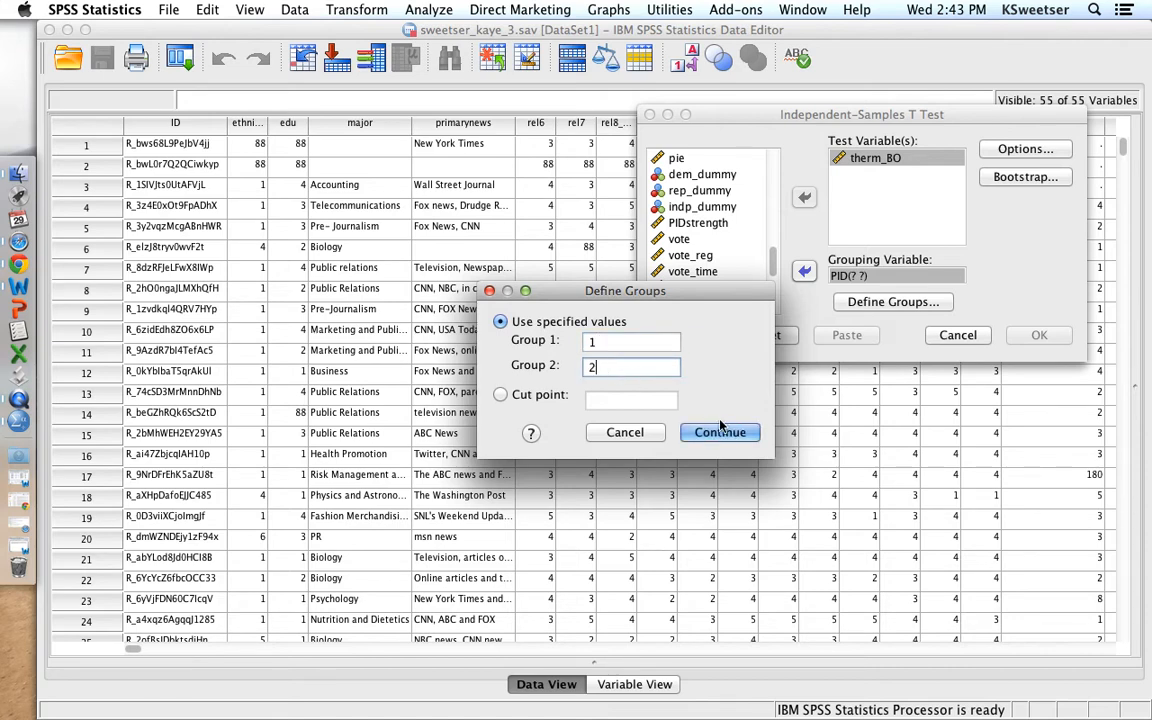
{"action": "left_click", "coordinate": [733, 432]}
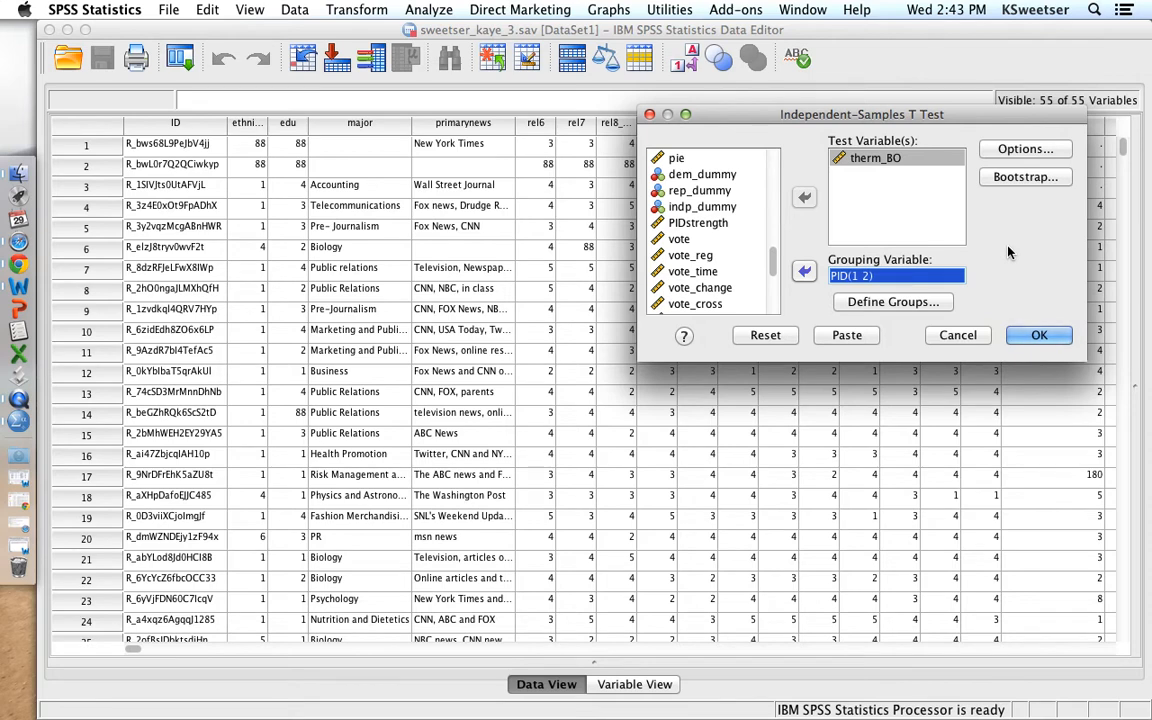
- Run the t-test and view the full width of the Independent Samples Test table in the output
{"action": "left_click", "coordinate": [1037, 334]}
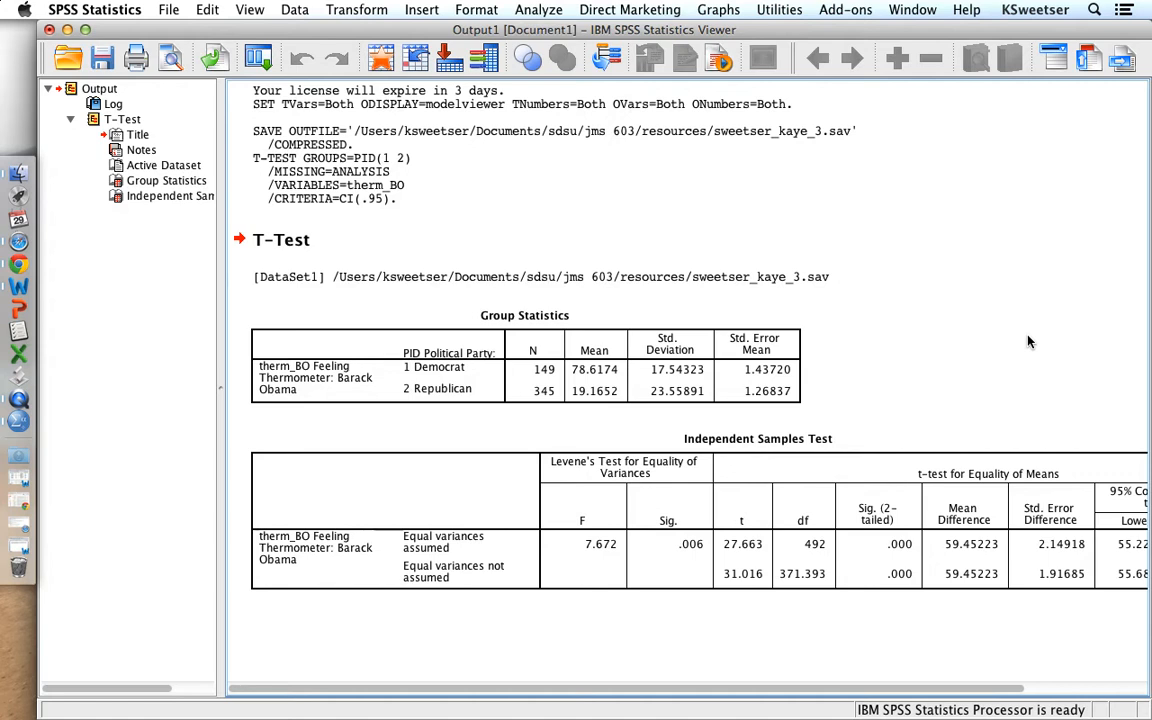
{"action": "scroll", "coordinate": [1029, 342], "scroll_direction": "right", "scroll_amount": 2}
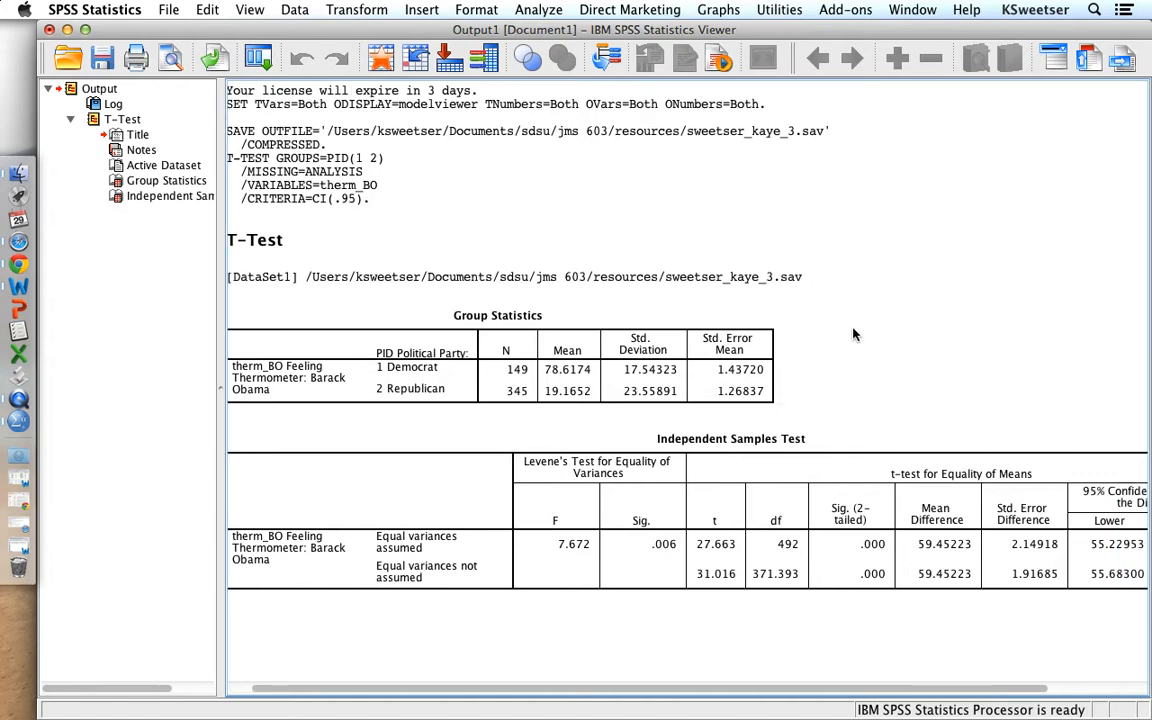
{"action": "scroll", "coordinate": [853, 335], "scroll_direction": "right", "scroll_amount": 6}
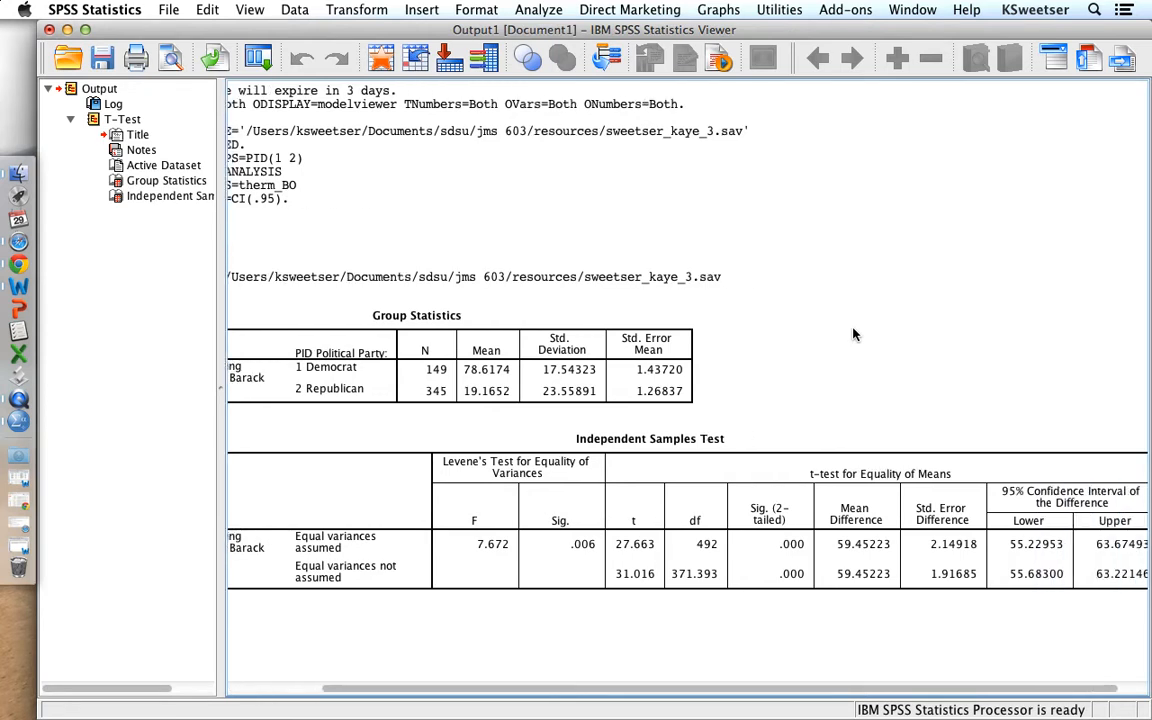
- Start saving the output under a new viewer file name made of the owner's last and first name followed by _3.spv
{"action": "scroll", "coordinate": [853, 335], "scroll_direction": "left", "scroll_amount": 4}
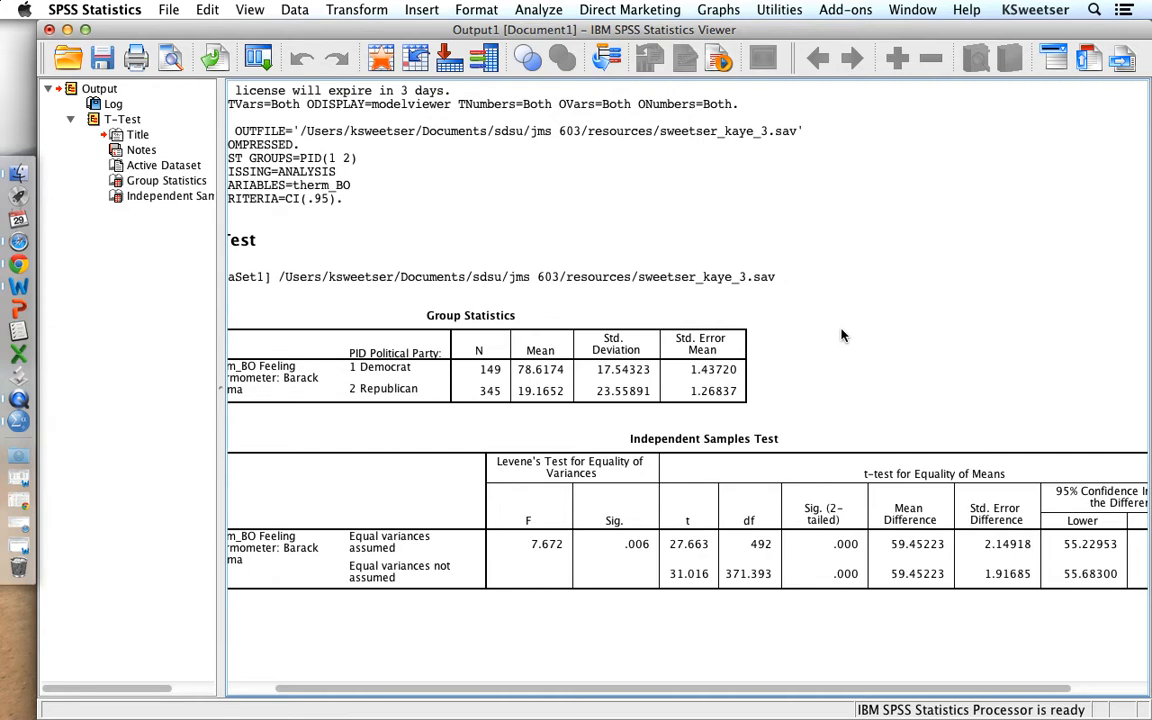
{"action": "left_click", "coordinate": [728, 318]}
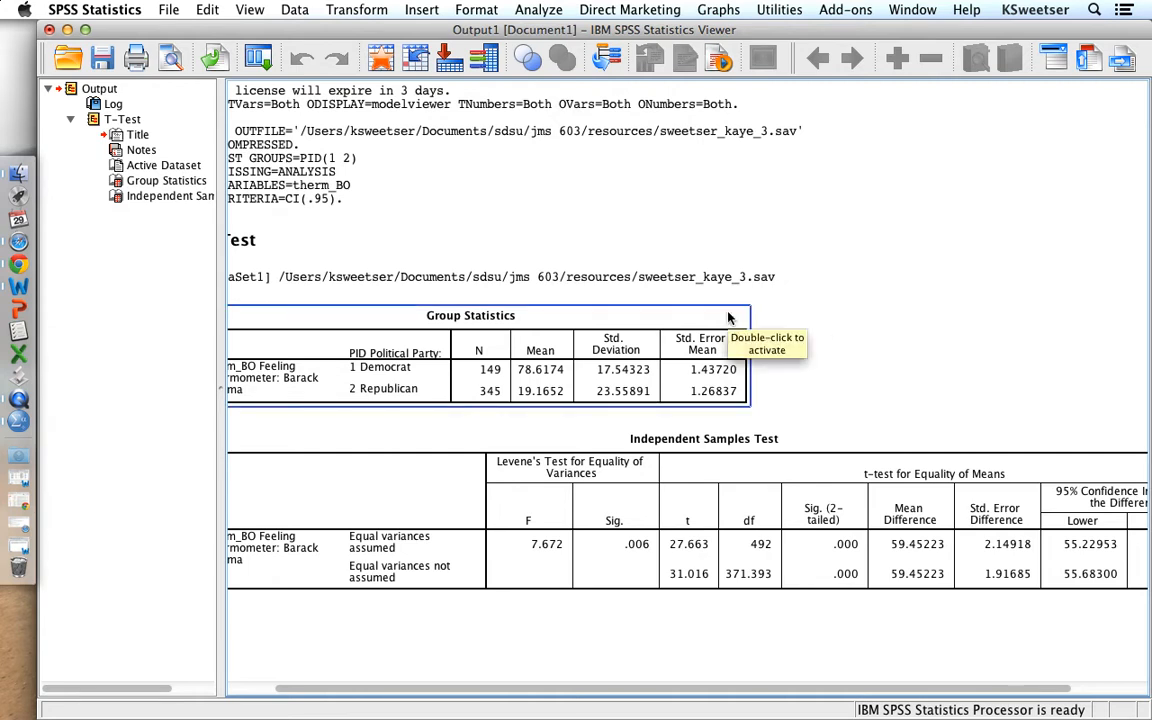
{"action": "left_click", "coordinate": [162, 9]}
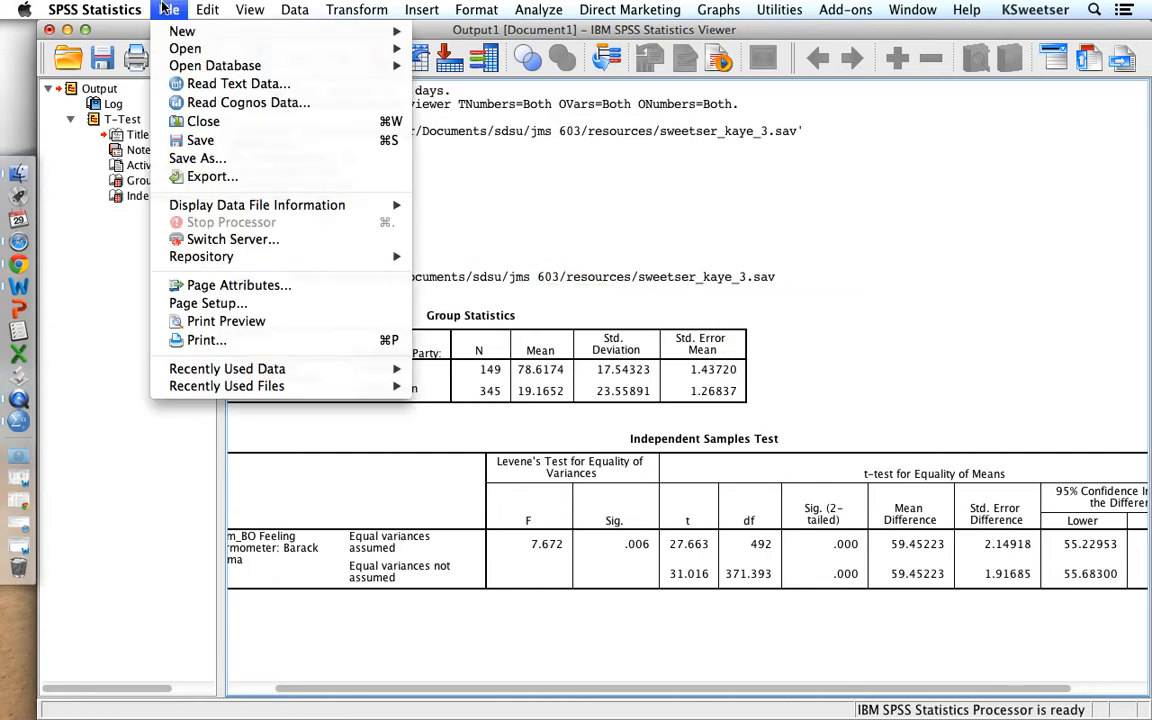
{"action": "left_click", "coordinate": [186, 157]}
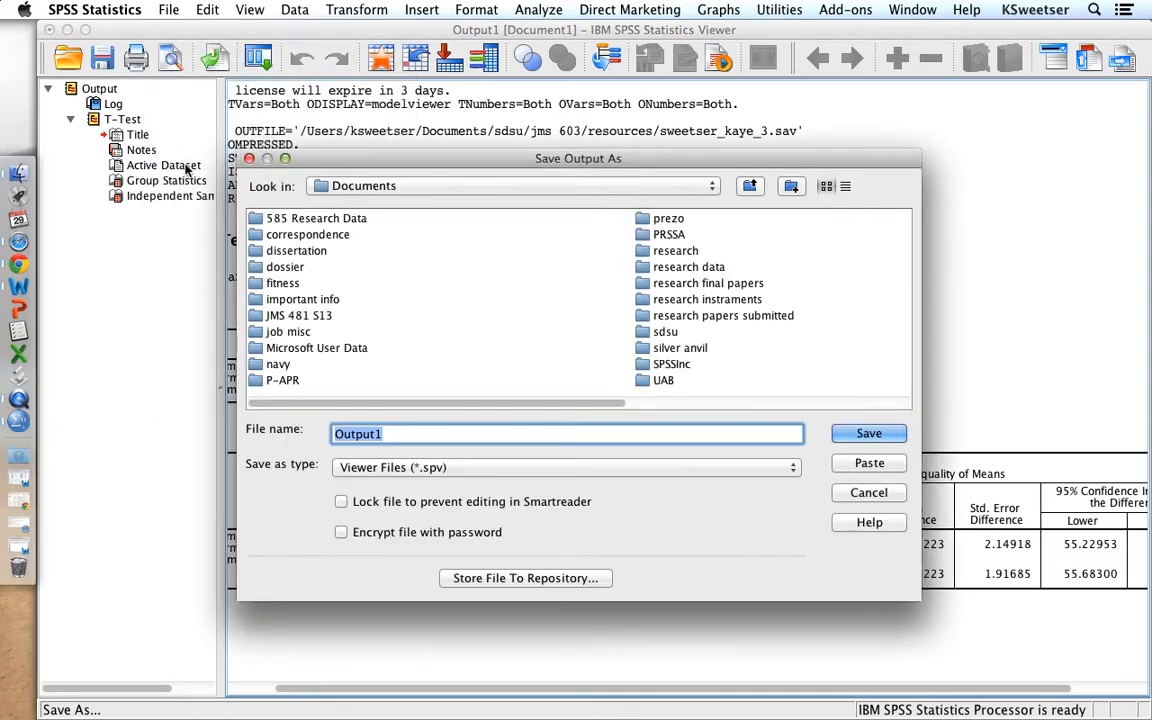
{"action": "type", "text": "sweetser_kaye"}
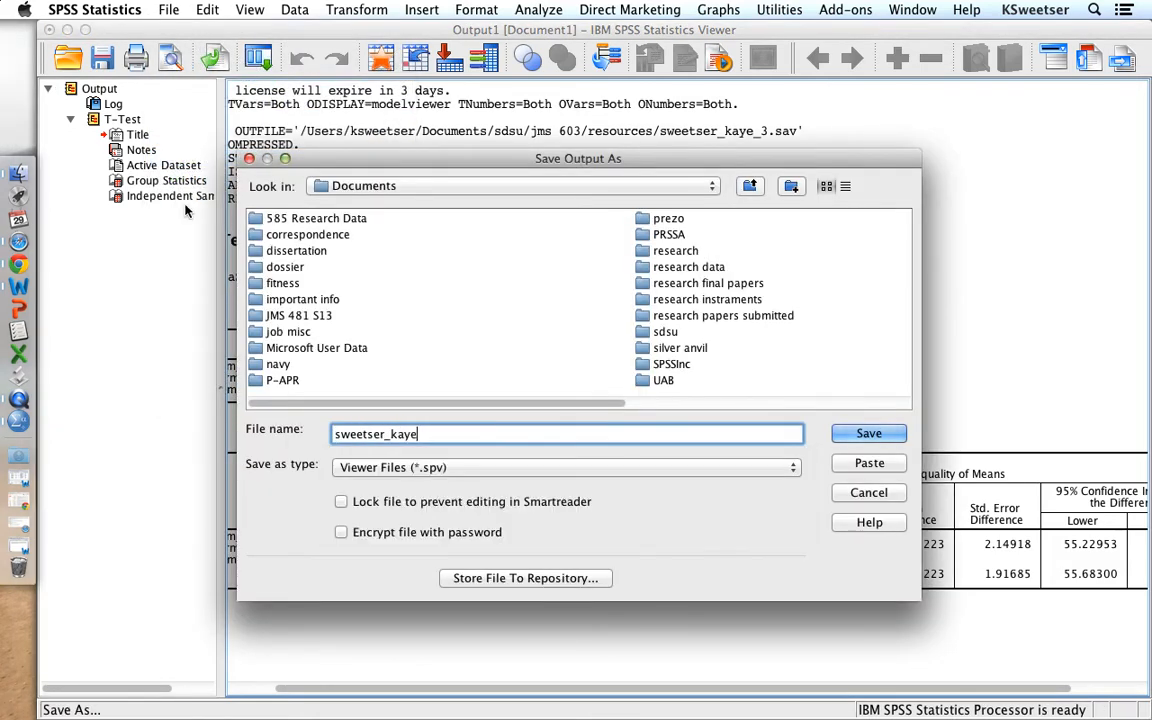
{"action": "type", "text": "_3.spv"}
- Choose the Desktop folder as the location and save the output file there
{"action": "left_click", "coordinate": [394, 188]}
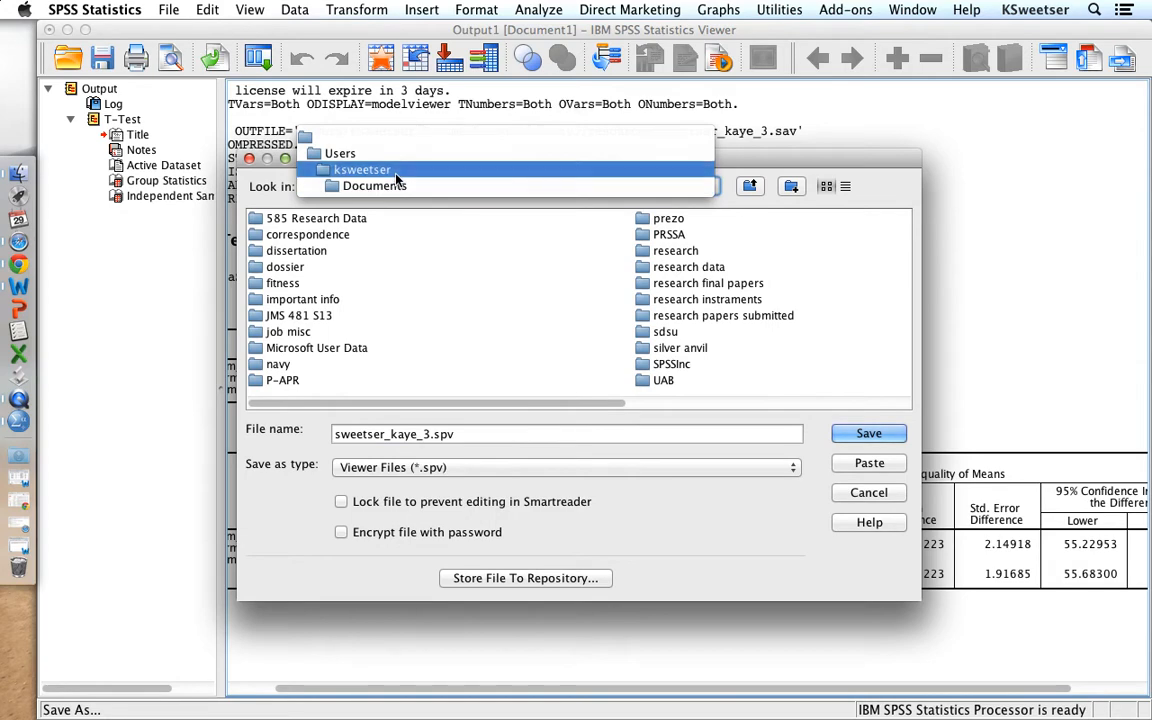
{"action": "left_click", "coordinate": [360, 168]}
{"action": "double_click", "coordinate": [340, 233]}
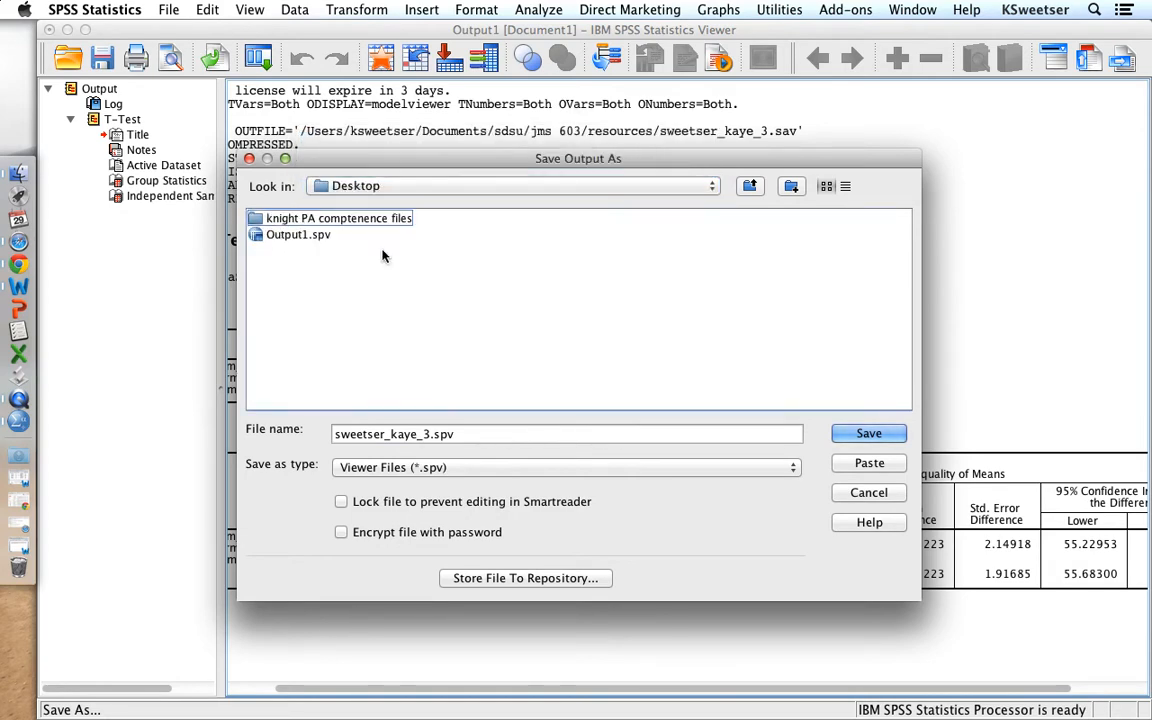
{"action": "left_click", "coordinate": [848, 435]}
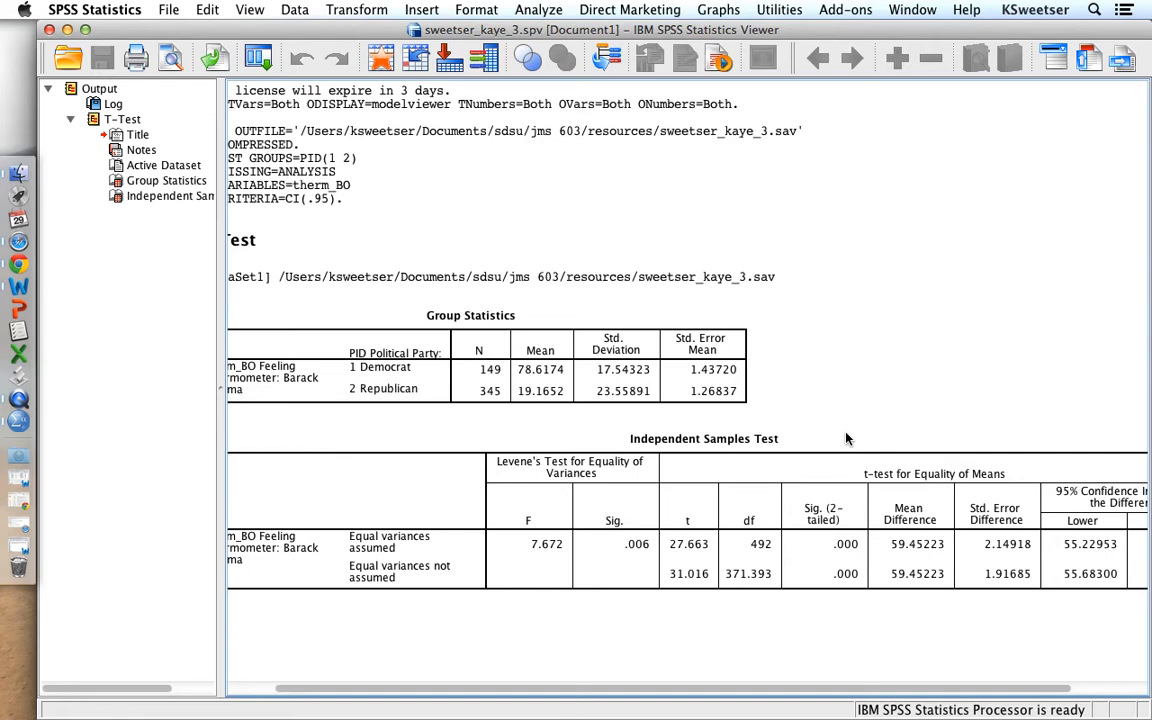
- Set up a Crosstabs analysis with PID as the row variable and vote_cross as the column variable
{"action": "left_click", "coordinate": [538, 10]}
{"action": "mouse_move", "coordinate": [540, 33]}
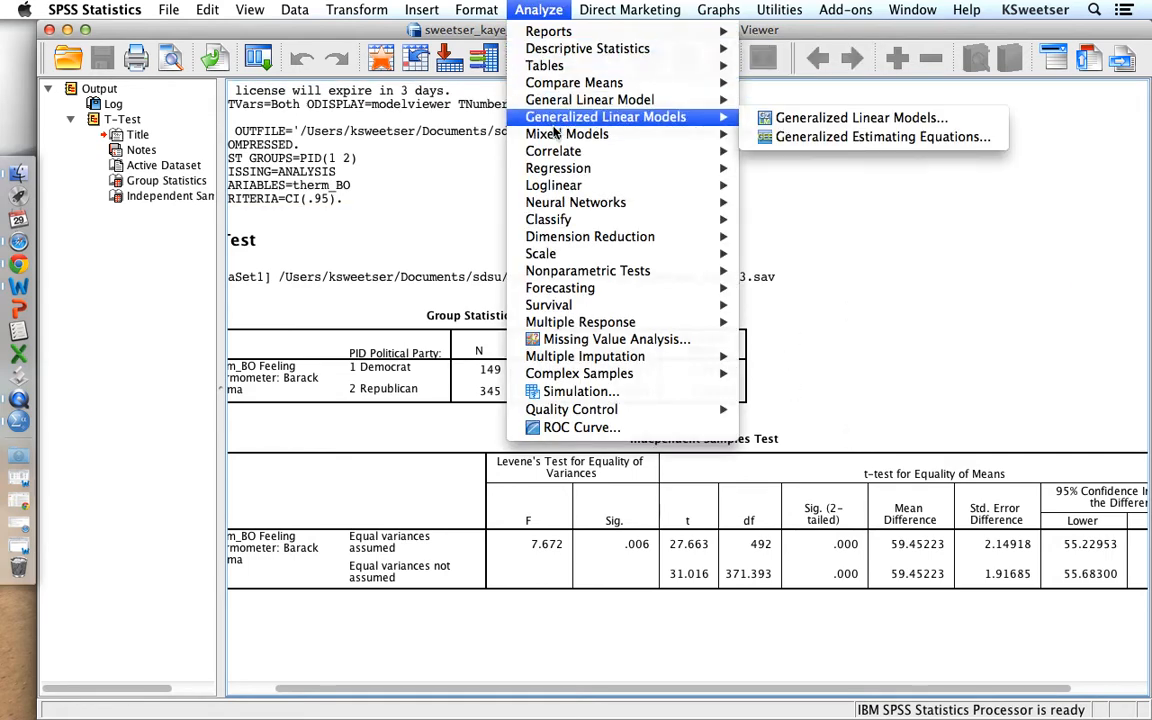
{"action": "mouse_move", "coordinate": [567, 67]}
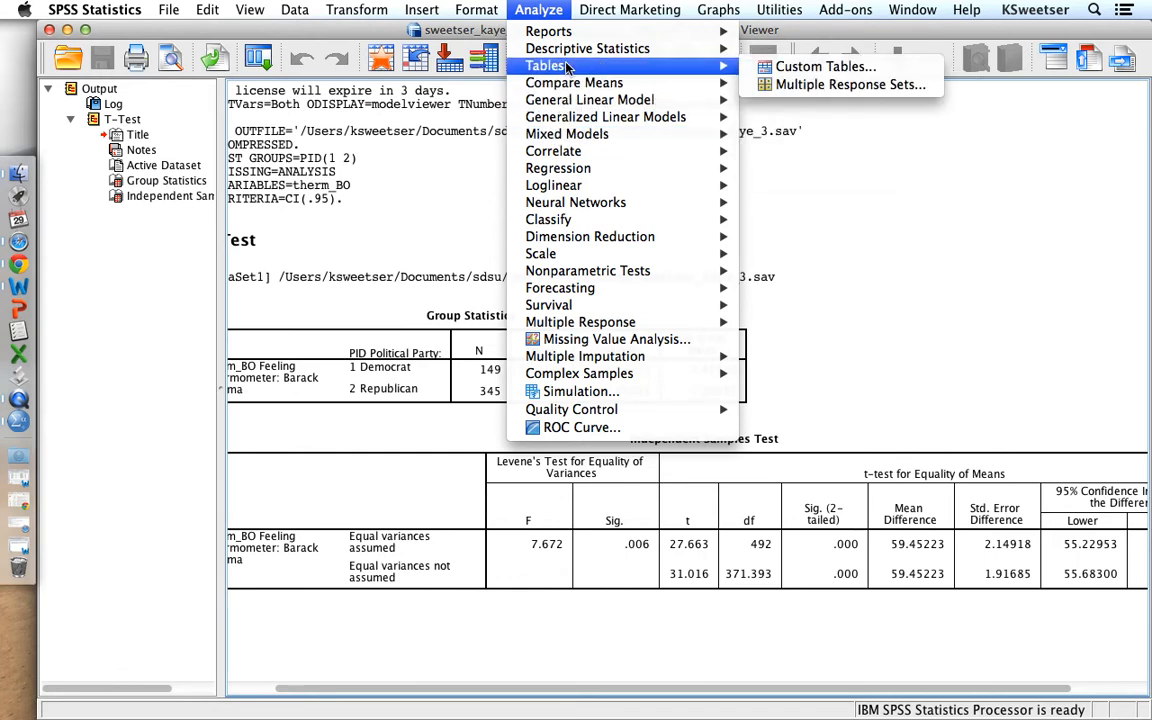
{"action": "mouse_move", "coordinate": [512, 50]}
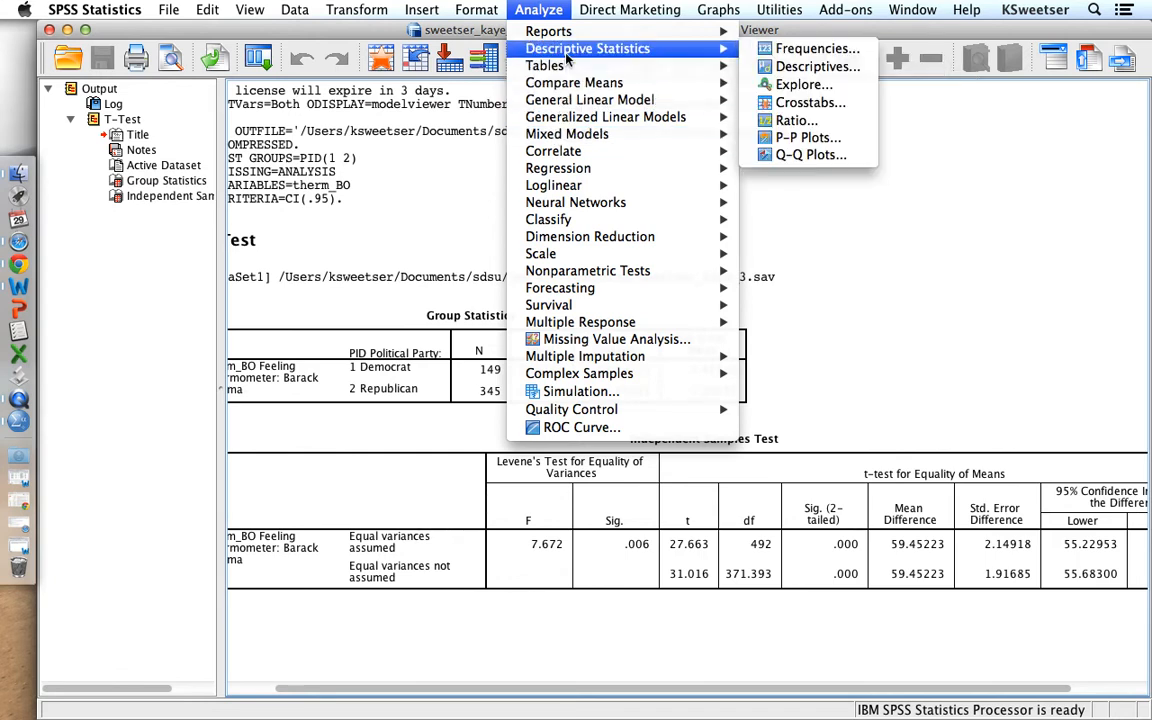
{"action": "left_click", "coordinate": [810, 103]}
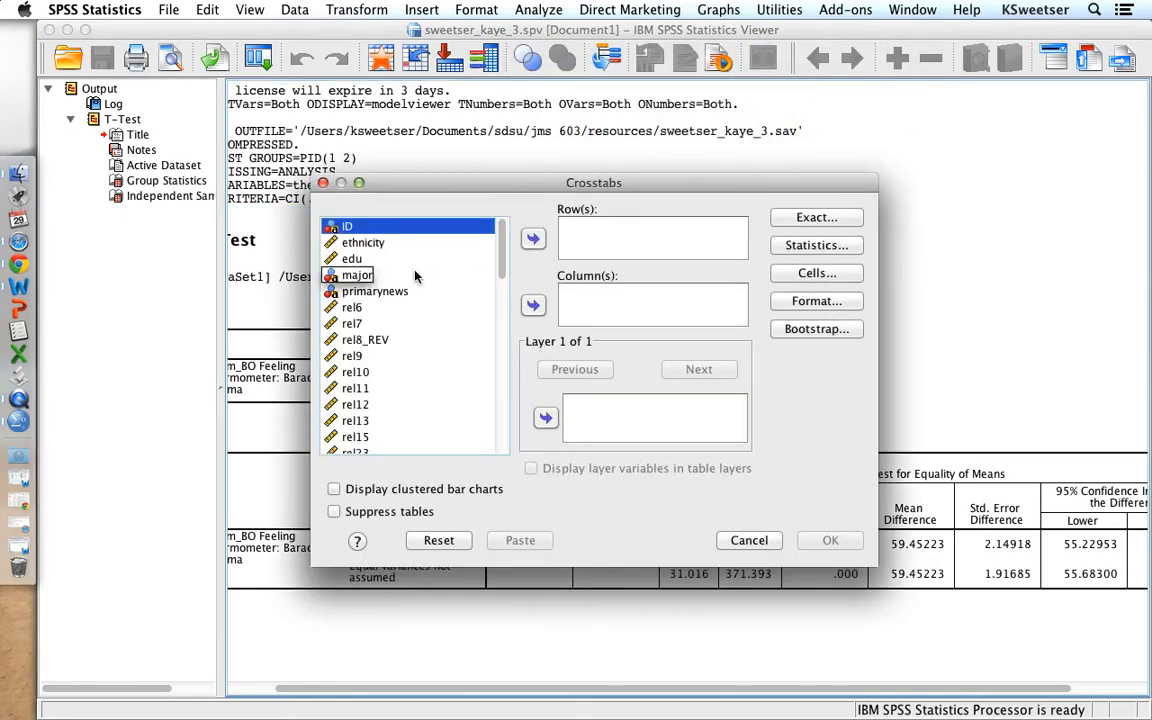
{"action": "scroll", "coordinate": [460, 291], "scroll_direction": "down", "scroll_amount": 6}
{"action": "scroll", "coordinate": [458, 291], "scroll_direction": "down", "scroll_amount": 4}
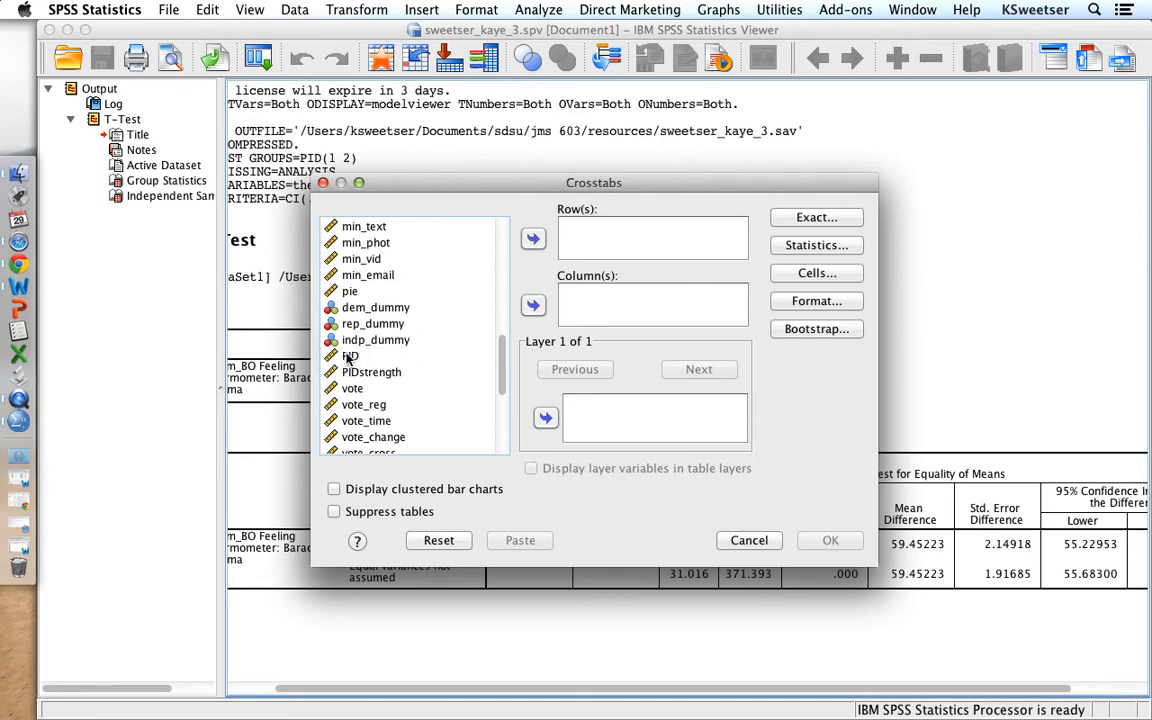
{"action": "left_click", "coordinate": [348, 357]}
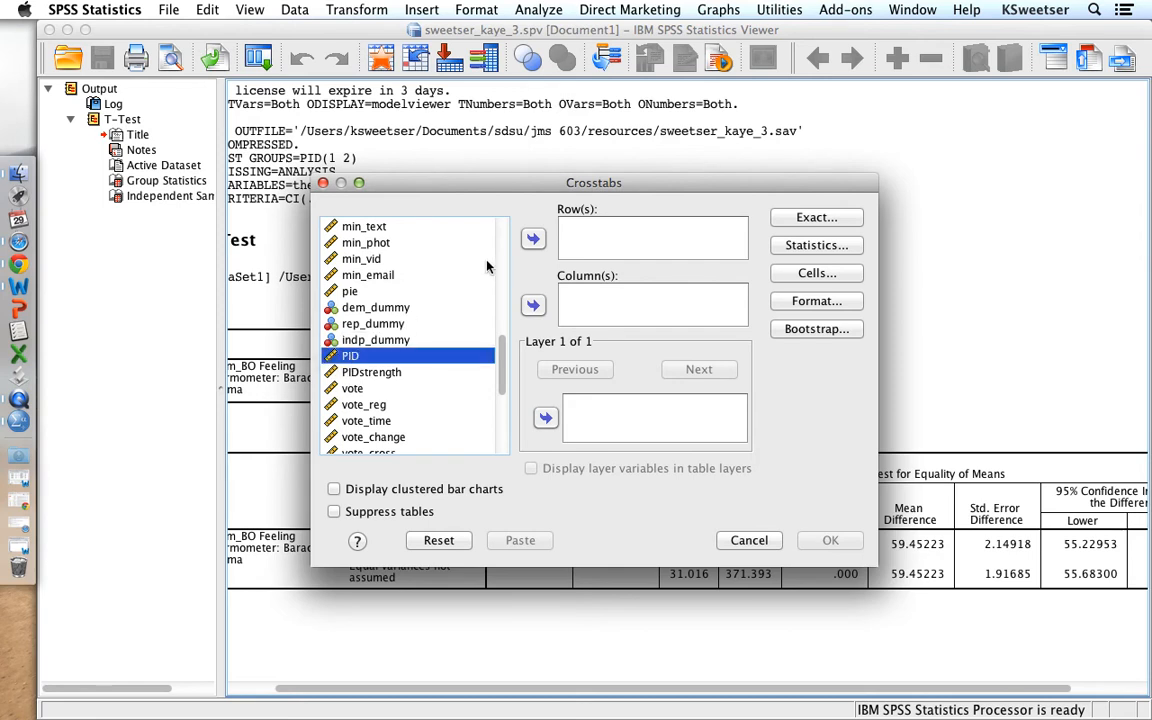
{"action": "left_click", "coordinate": [533, 239]}
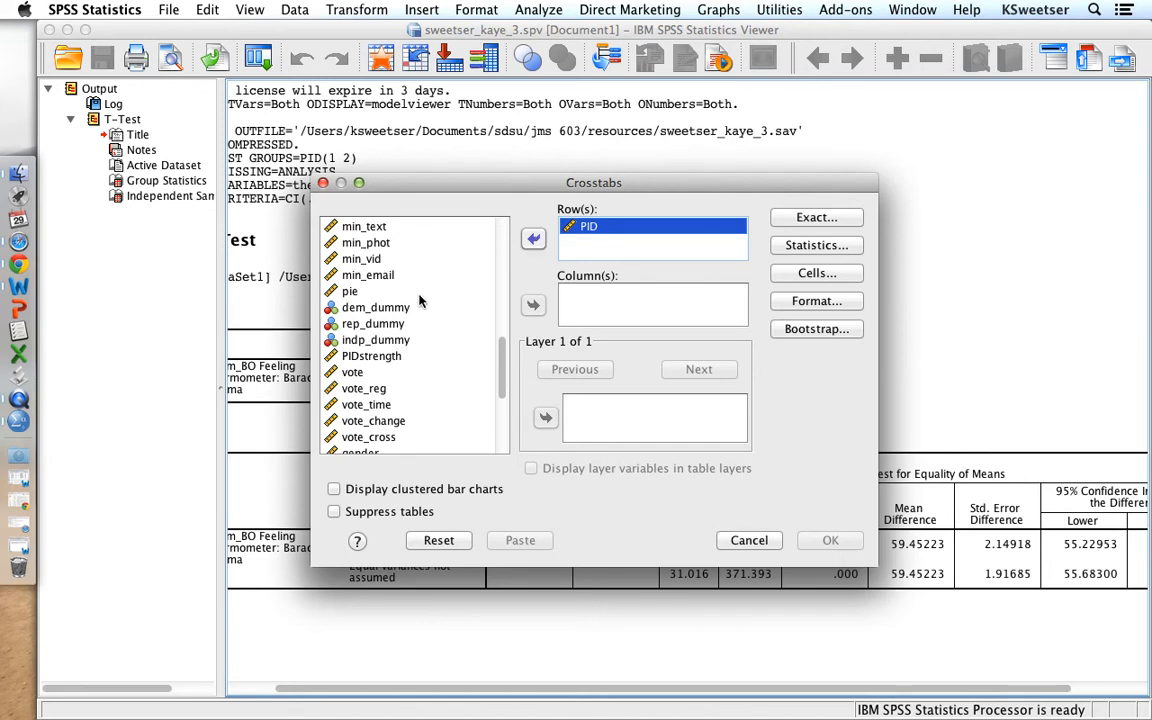
{"action": "left_click", "coordinate": [368, 437]}
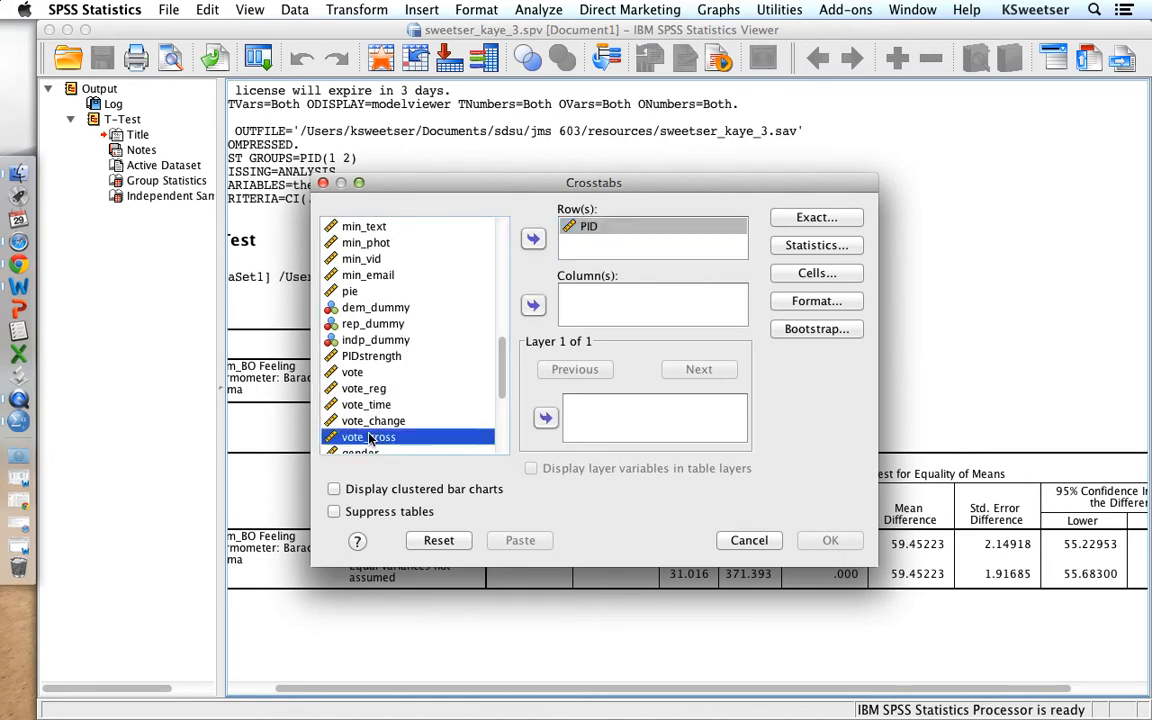
{"action": "left_click", "coordinate": [531, 305]}
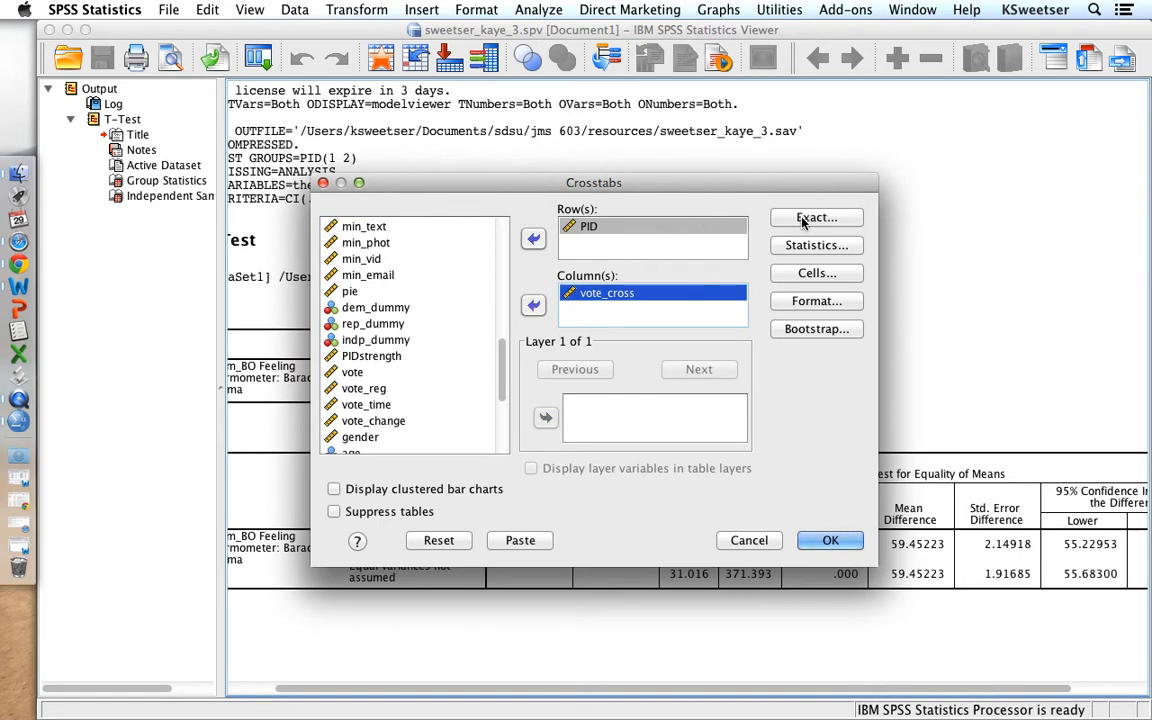
- Include the Chi-square statistic in the crosstabs analysis
{"action": "left_click", "coordinate": [810, 245]}
{"action": "left_click", "coordinate": [453, 235]}
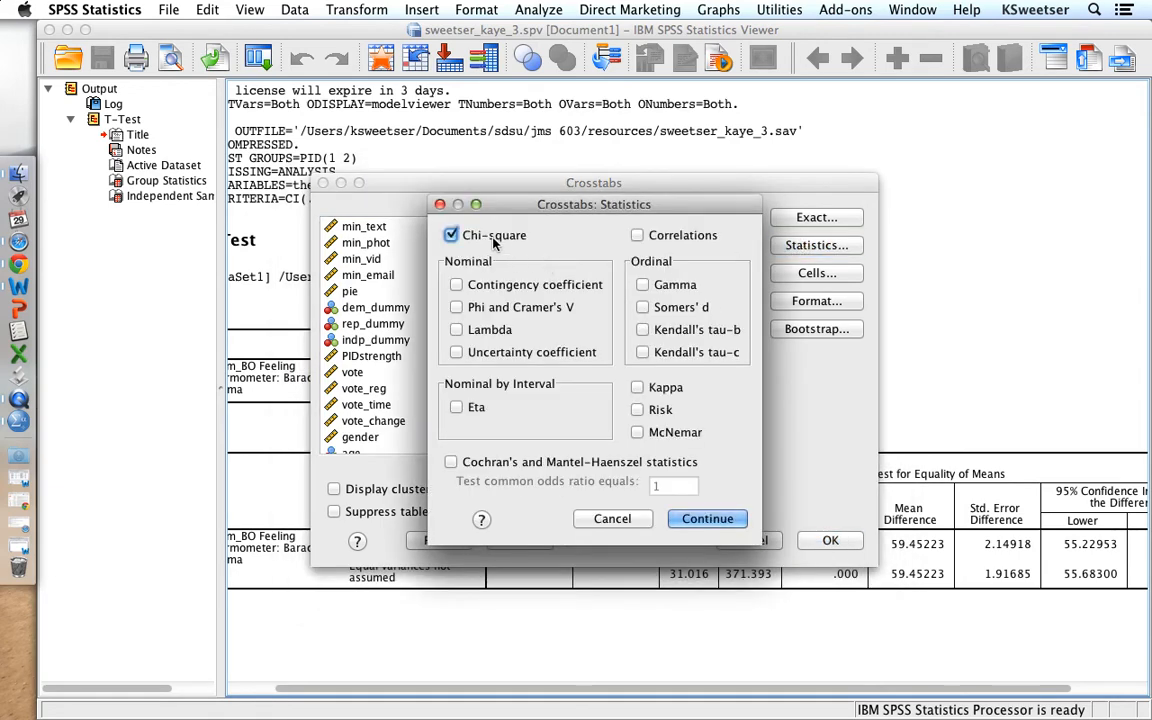
{"action": "left_click", "coordinate": [707, 517]}
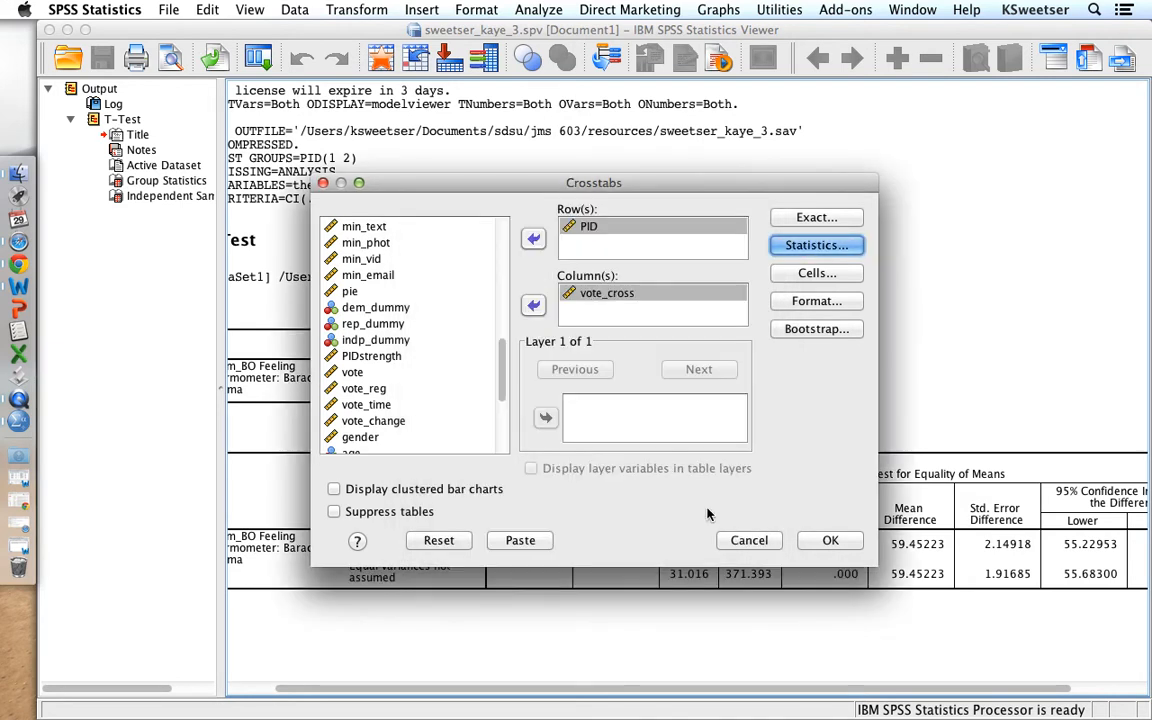
- Add row, column and total percentages to the crosstab's cell display
{"action": "left_click", "coordinate": [816, 273]}
{"action": "left_click", "coordinate": [411, 360]}
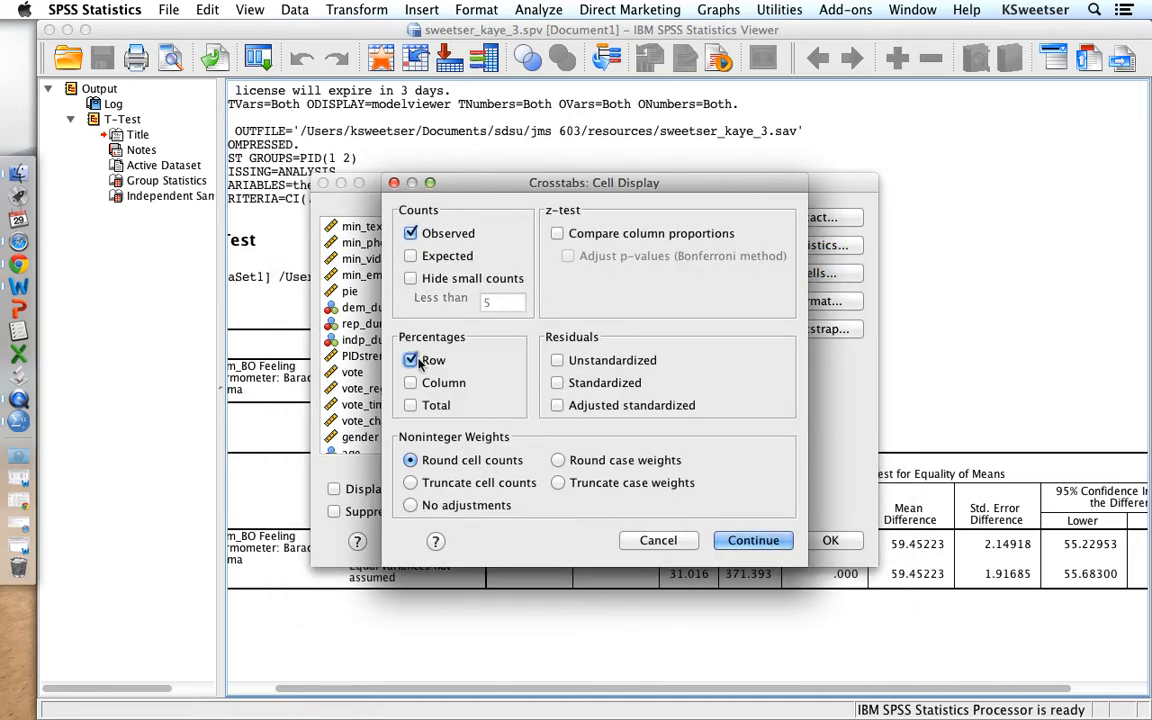
{"action": "left_click", "coordinate": [411, 383]}
{"action": "left_click", "coordinate": [411, 405]}
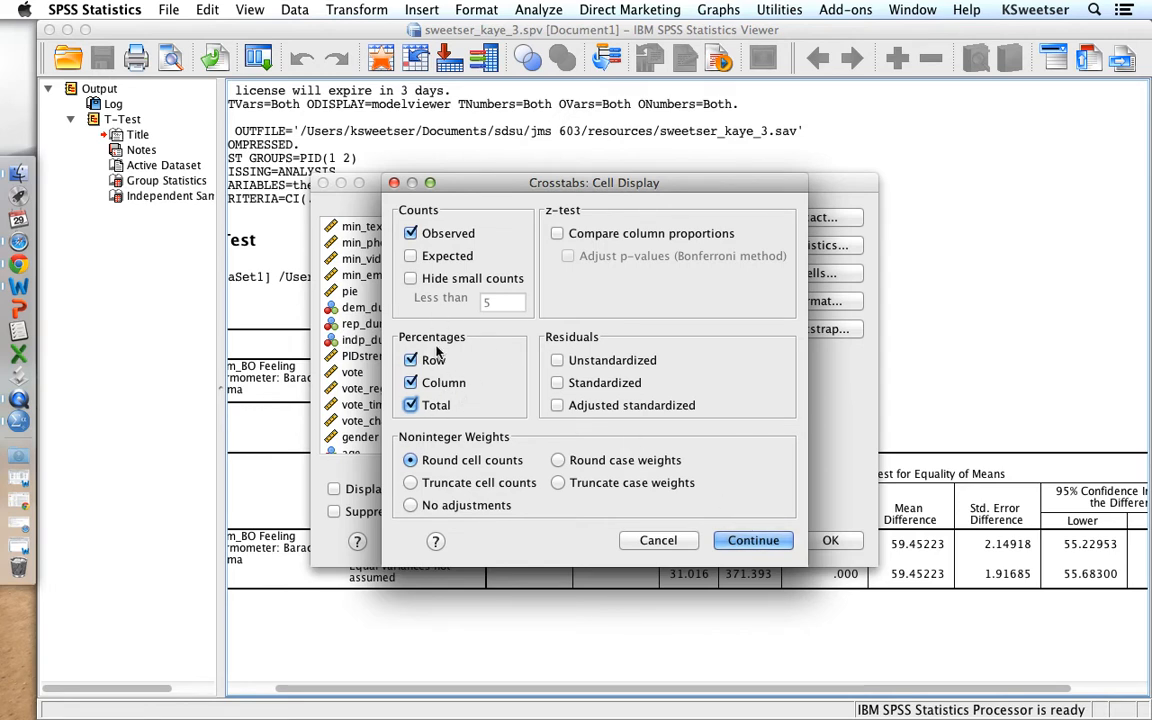
{"action": "left_click", "coordinate": [752, 540]}
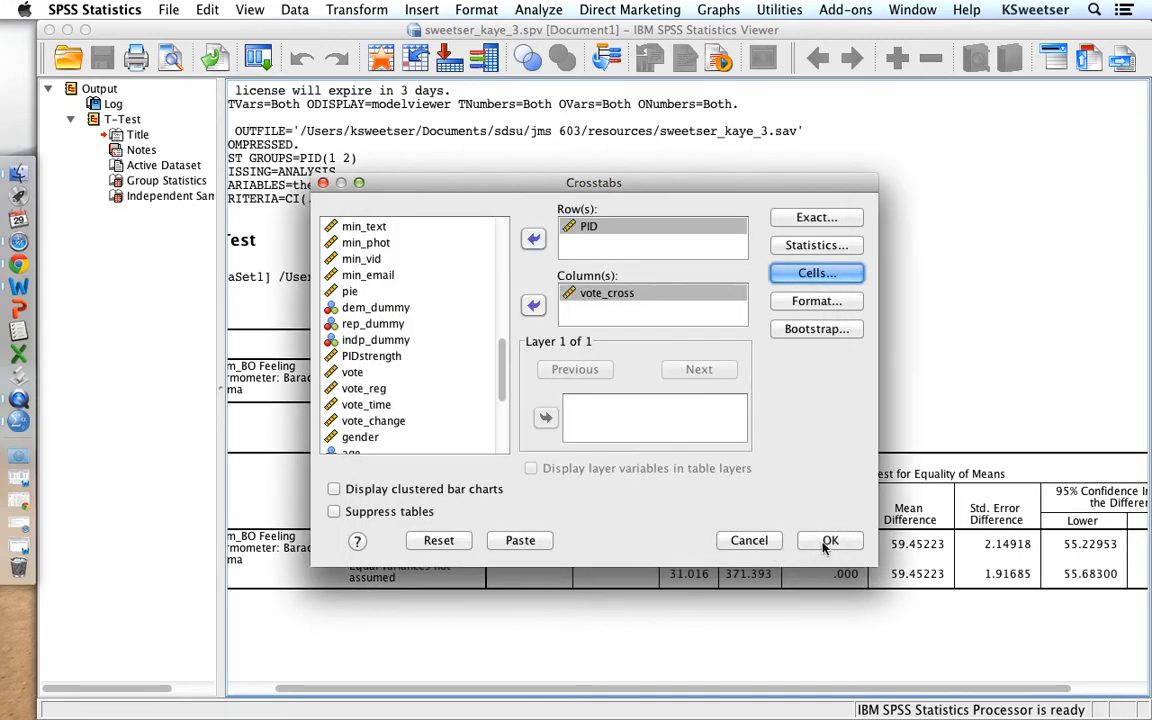
- Run the crosstabs analysis with its chi-square test and save the updated output
{"action": "left_click", "coordinate": [826, 542]}
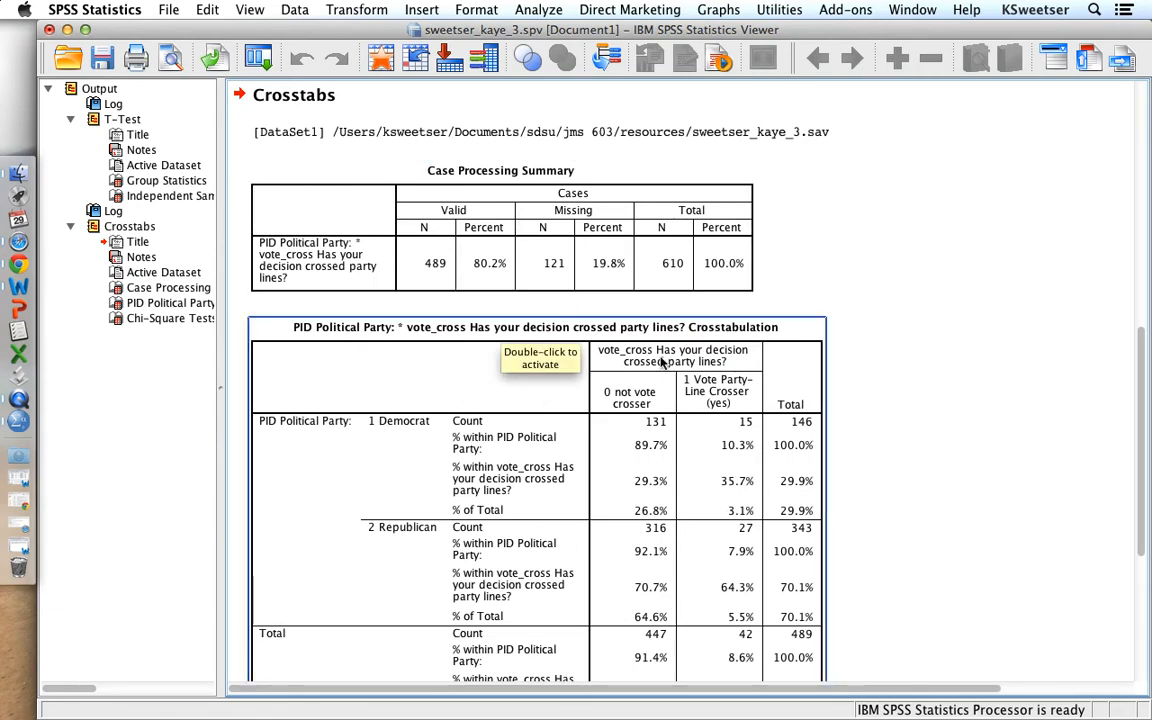
{"action": "scroll", "coordinate": [668, 458], "scroll_direction": "down", "scroll_amount": 5}
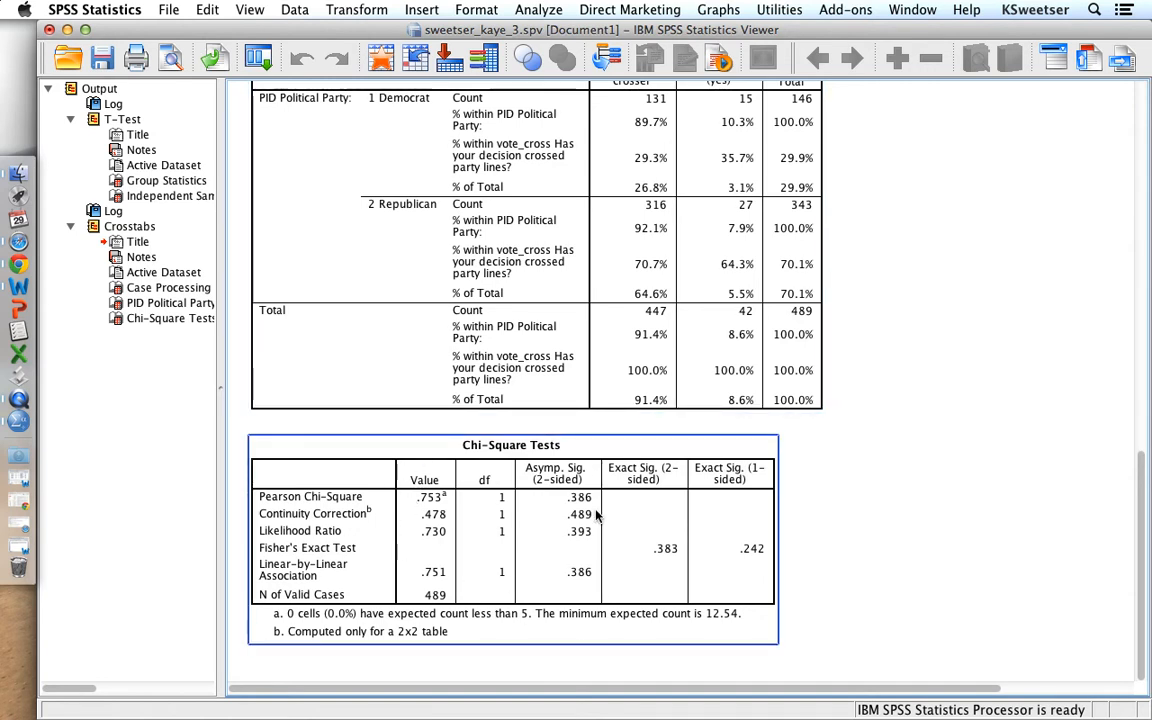
{"action": "scroll", "coordinate": [536, 457], "scroll_direction": "up", "scroll_amount": 5}
{"action": "scroll", "coordinate": [595, 516], "scroll_direction": "down", "scroll_amount": 2}
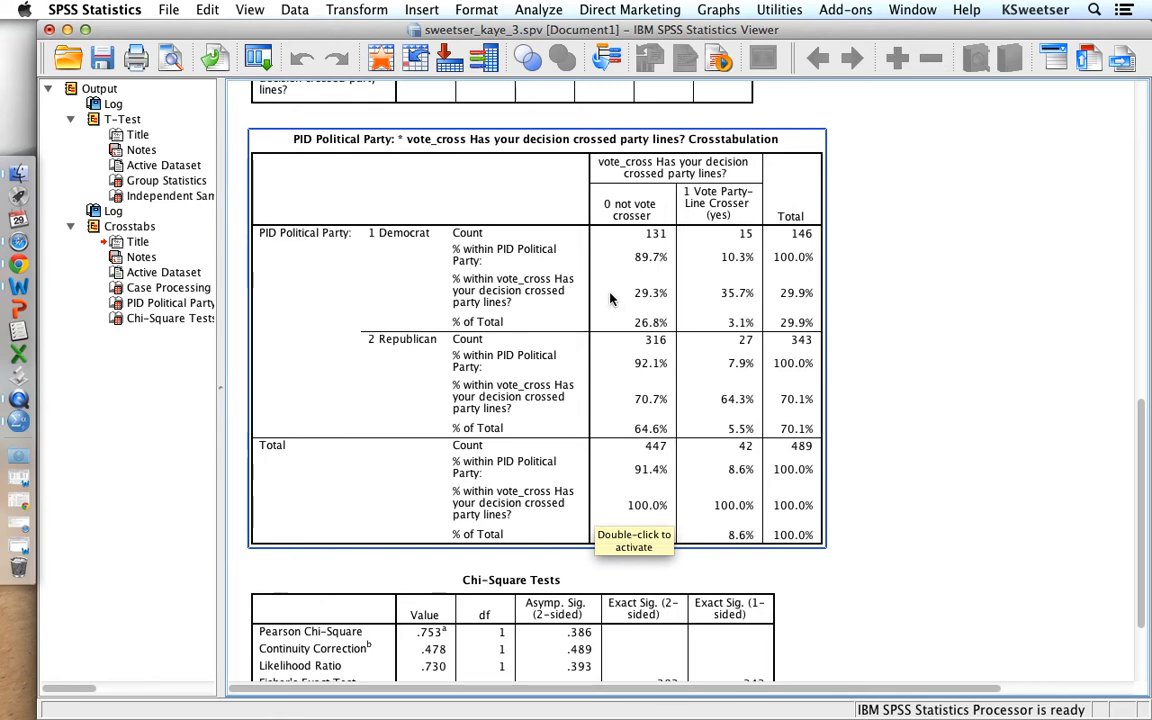
{"action": "scroll", "coordinate": [612, 297], "scroll_direction": "down", "scroll_amount": 3}
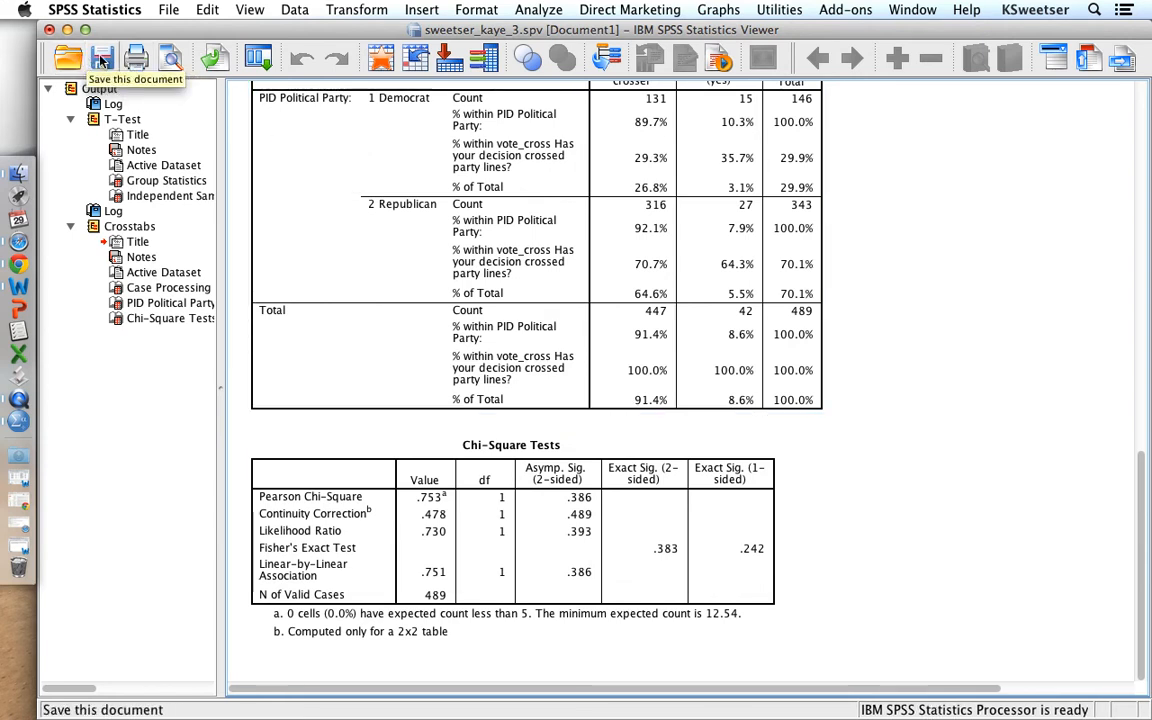
{"action": "left_click", "coordinate": [102, 58]}
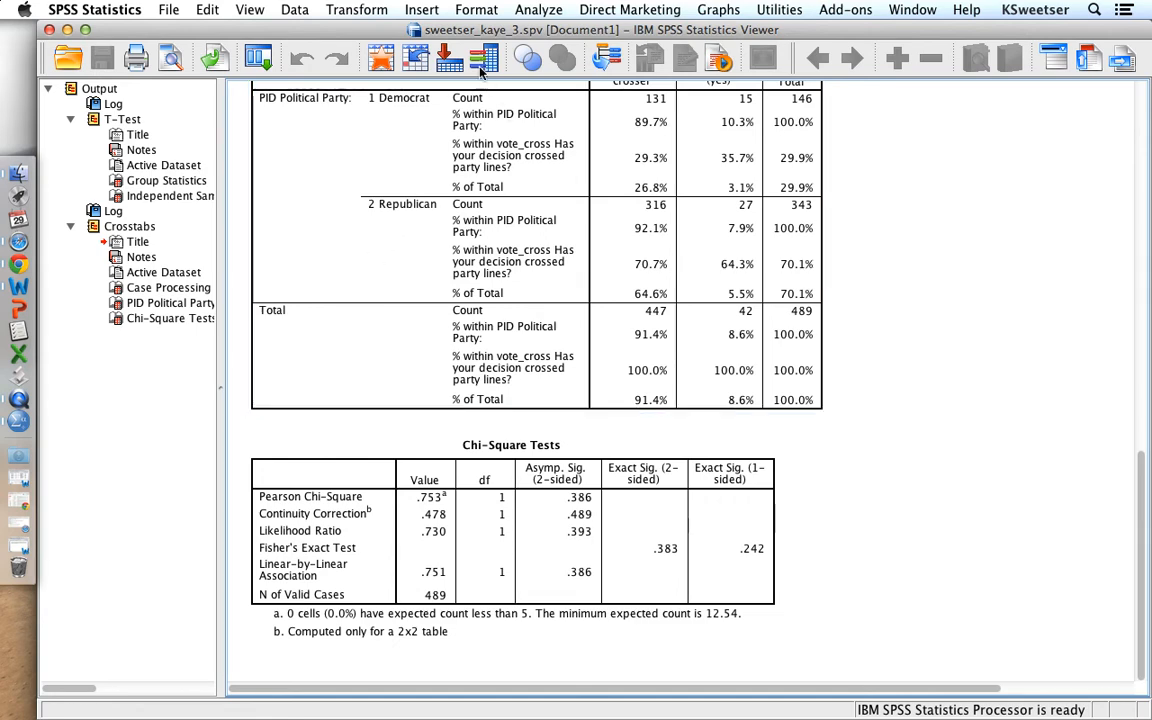
- Set up a bivariate correlation with PIDstrength as the first variable
{"action": "left_click", "coordinate": [522, 12]}
{"action": "mouse_move", "coordinate": [533, 52]}
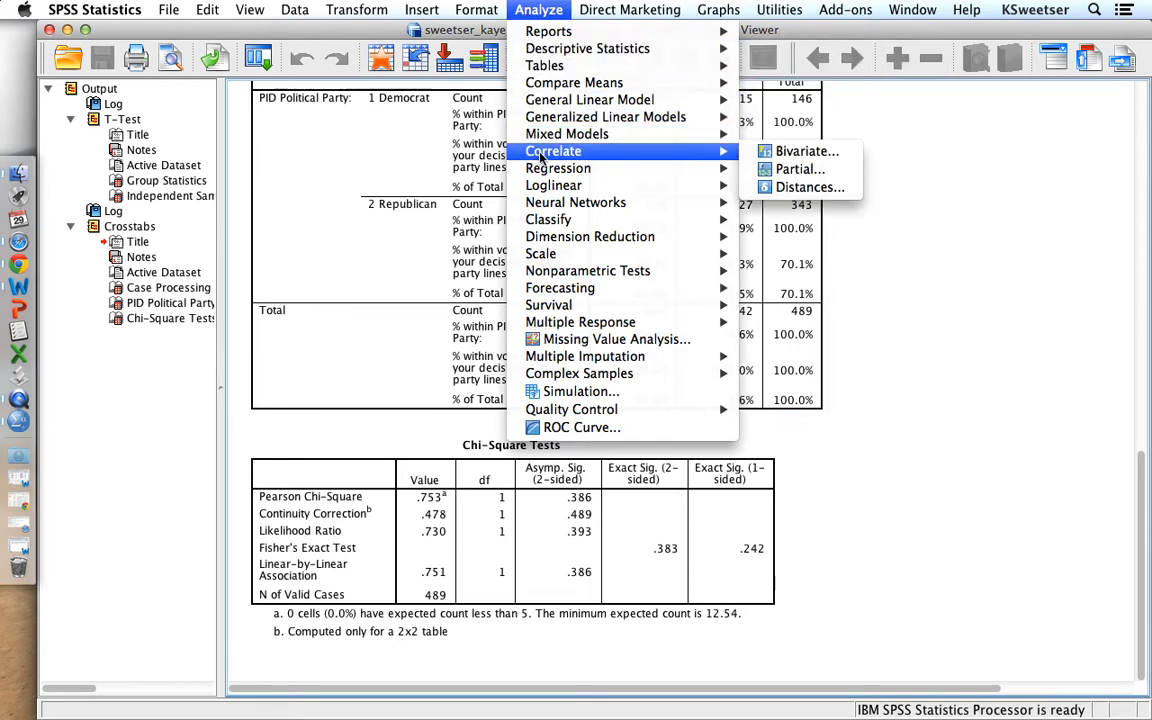
{"action": "mouse_move", "coordinate": [732, 172]}
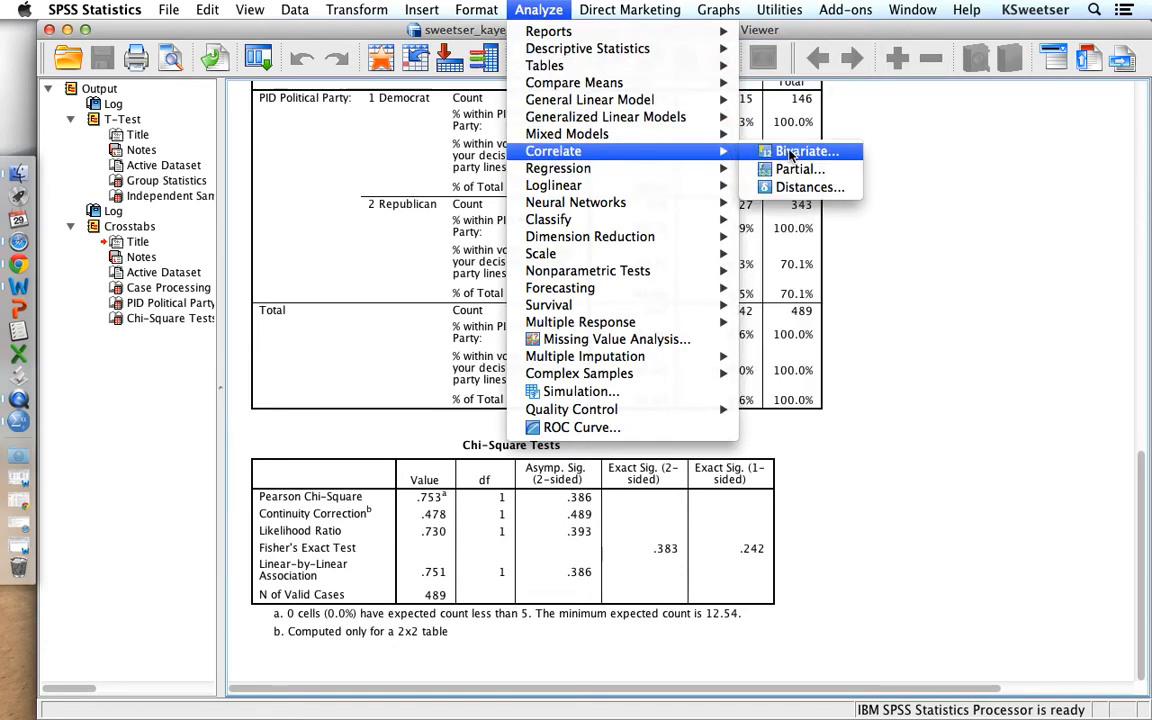
{"action": "left_click", "coordinate": [803, 151]}
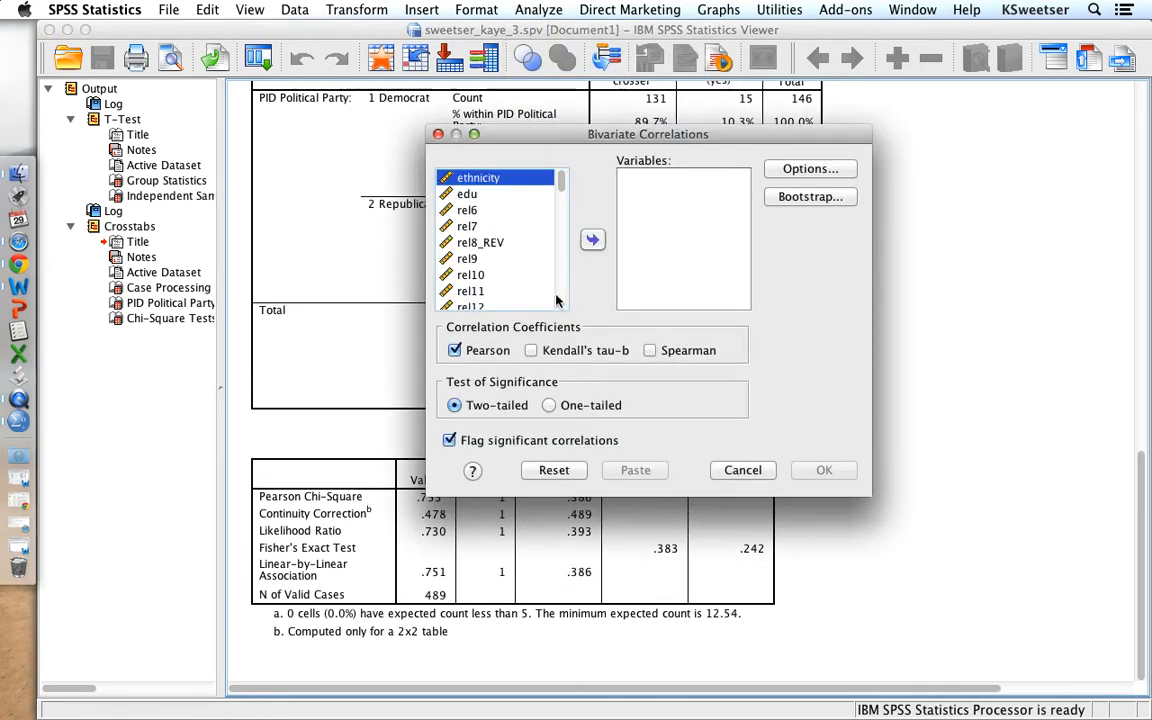
{"action": "scroll", "coordinate": [519, 262], "scroll_direction": "down", "scroll_amount": 10}
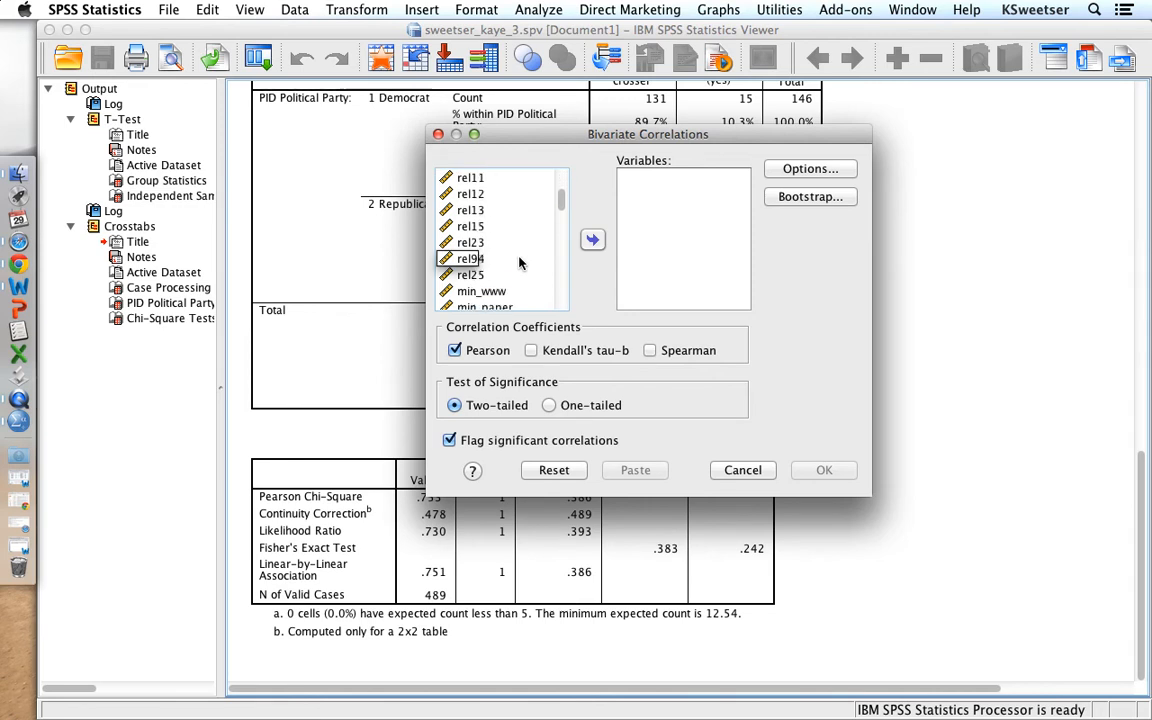
{"action": "scroll", "coordinate": [519, 262], "scroll_direction": "down", "scroll_amount": 3}
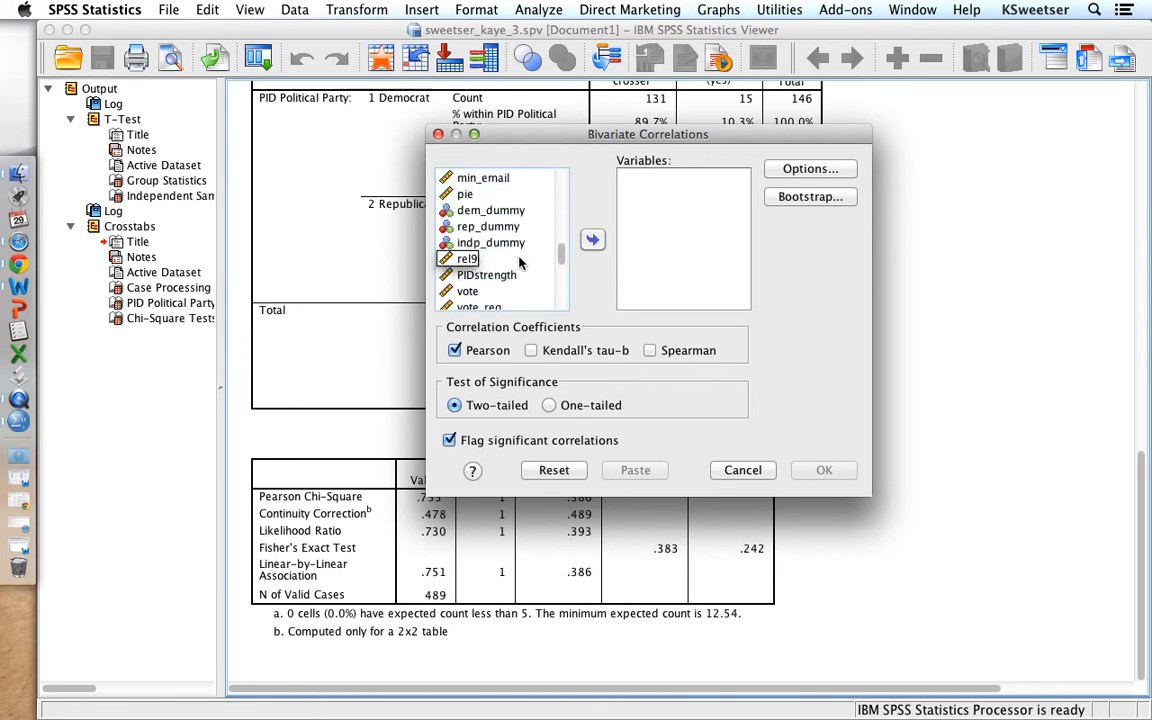
{"action": "double_click", "coordinate": [505, 258]}
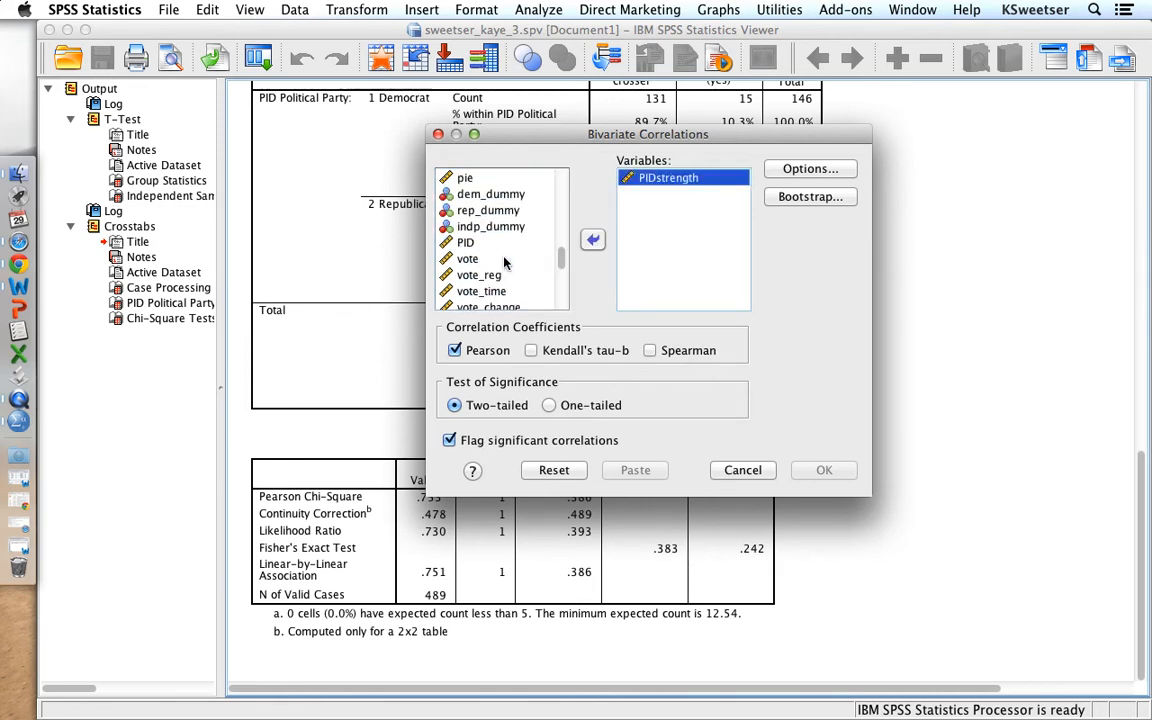
- Add pie as the second variable of the bivariate correlation
{"action": "scroll", "coordinate": [505, 262], "scroll_direction": "down", "scroll_amount": 6}
{"action": "scroll", "coordinate": [505, 262], "scroll_direction": "down", "scroll_amount": 2}
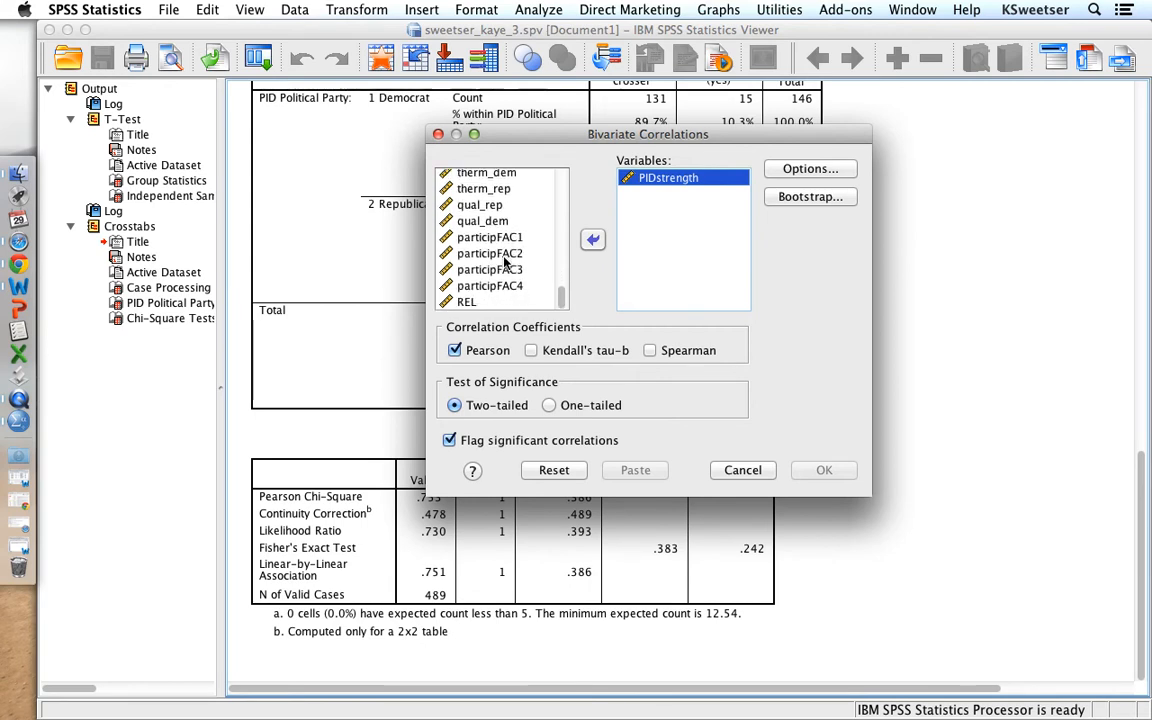
{"action": "scroll", "coordinate": [505, 262], "scroll_direction": "up", "scroll_amount": 4}
{"action": "scroll", "coordinate": [505, 262], "scroll_direction": "up", "scroll_amount": 5}
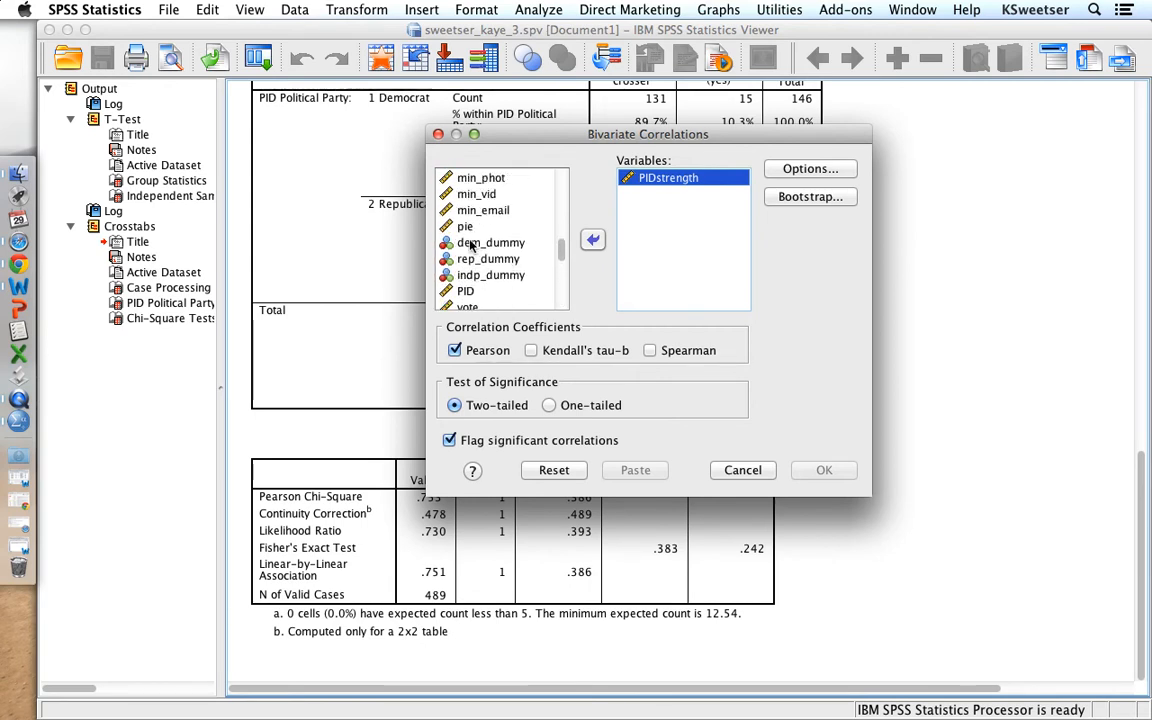
{"action": "left_click_drag", "start_coordinate": [466, 226], "coordinate": [660, 285]}
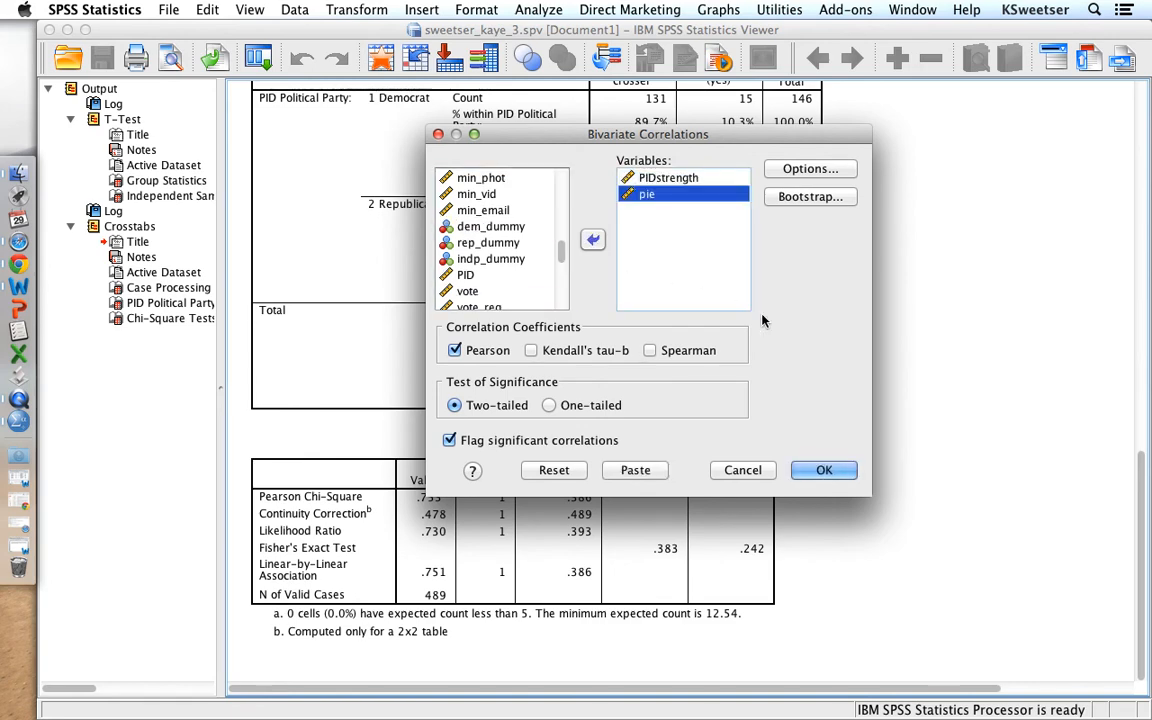
- Run the two-tailed Pearson correlation of PIDstrength and pie and save the updated output
{"action": "left_click", "coordinate": [818, 470]}
{"action": "scroll", "coordinate": [828, 465], "scroll_direction": "down", "scroll_amount": 2}
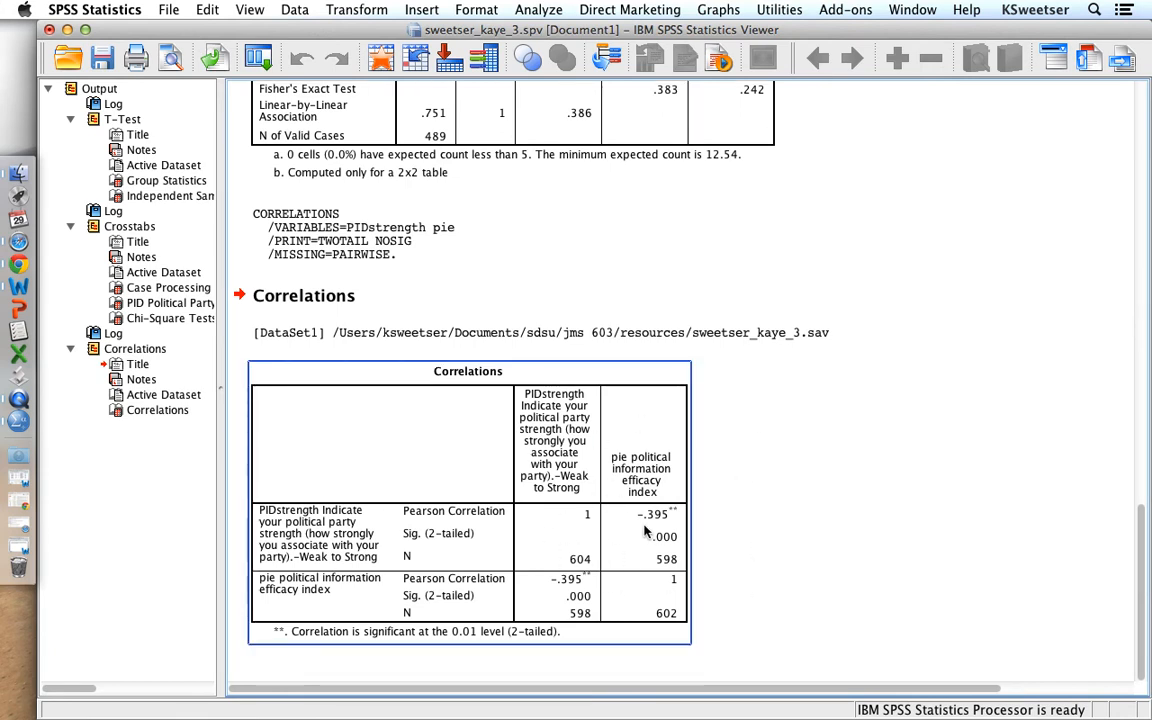
{"action": "left_click", "coordinate": [328, 336]}
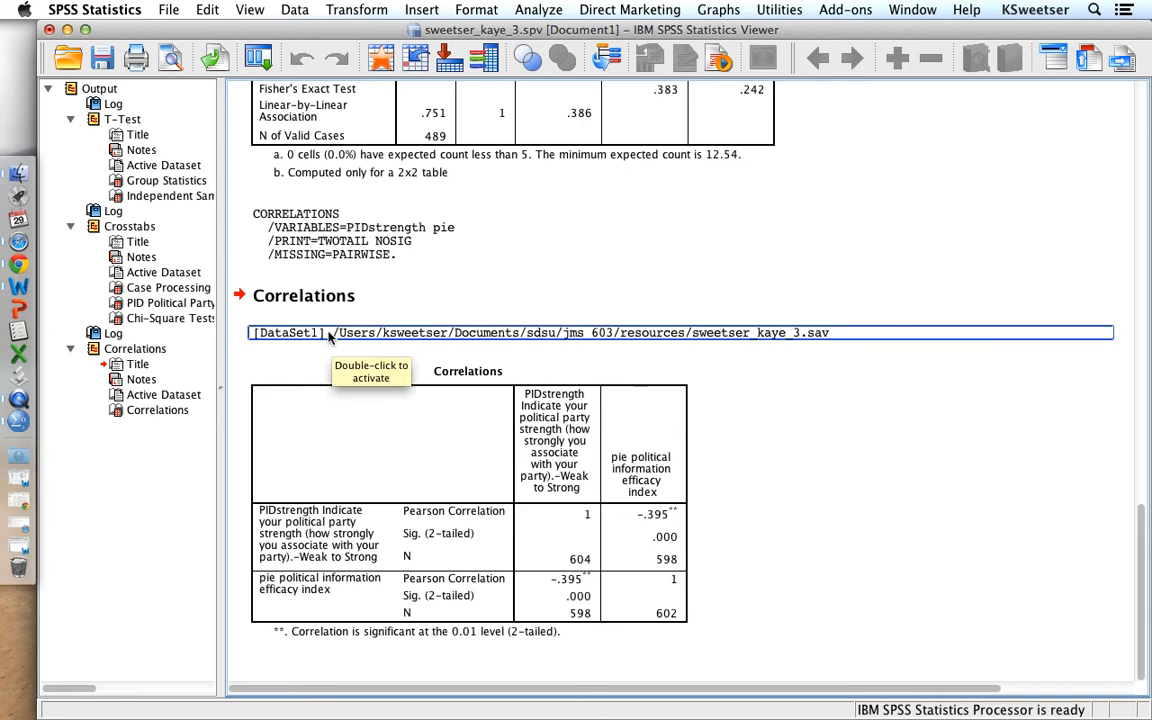
{"action": "left_click", "coordinate": [110, 63]}
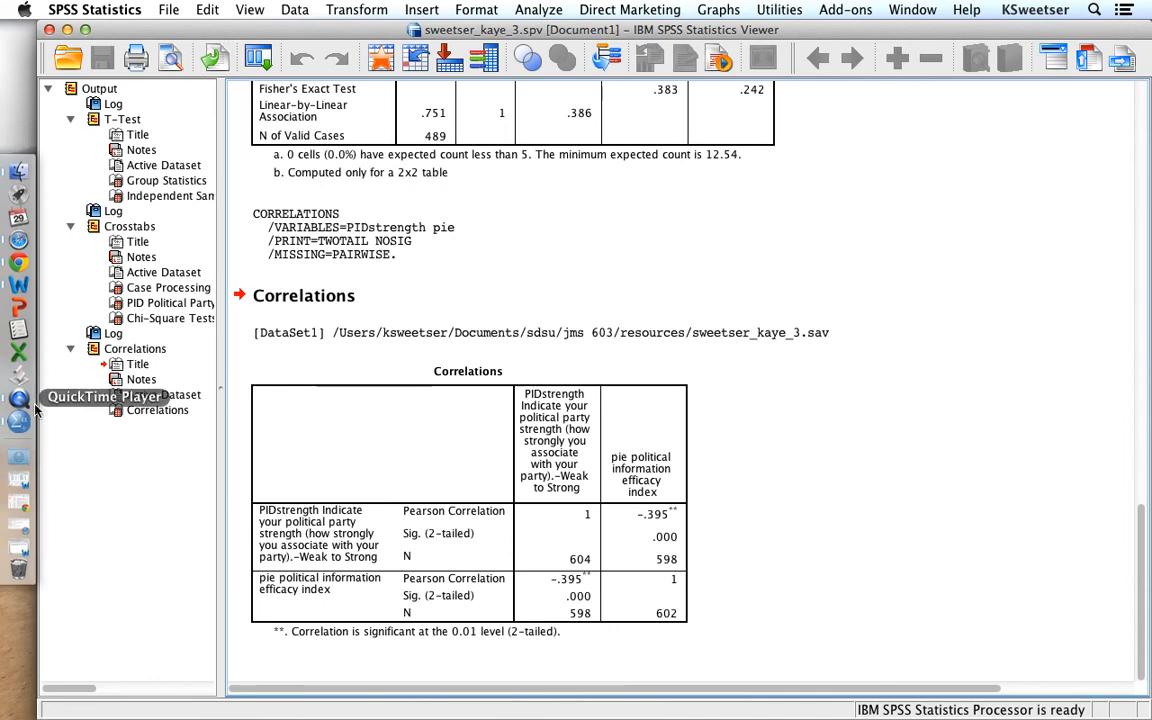
{"action": "left_click", "coordinate": [18, 399]}
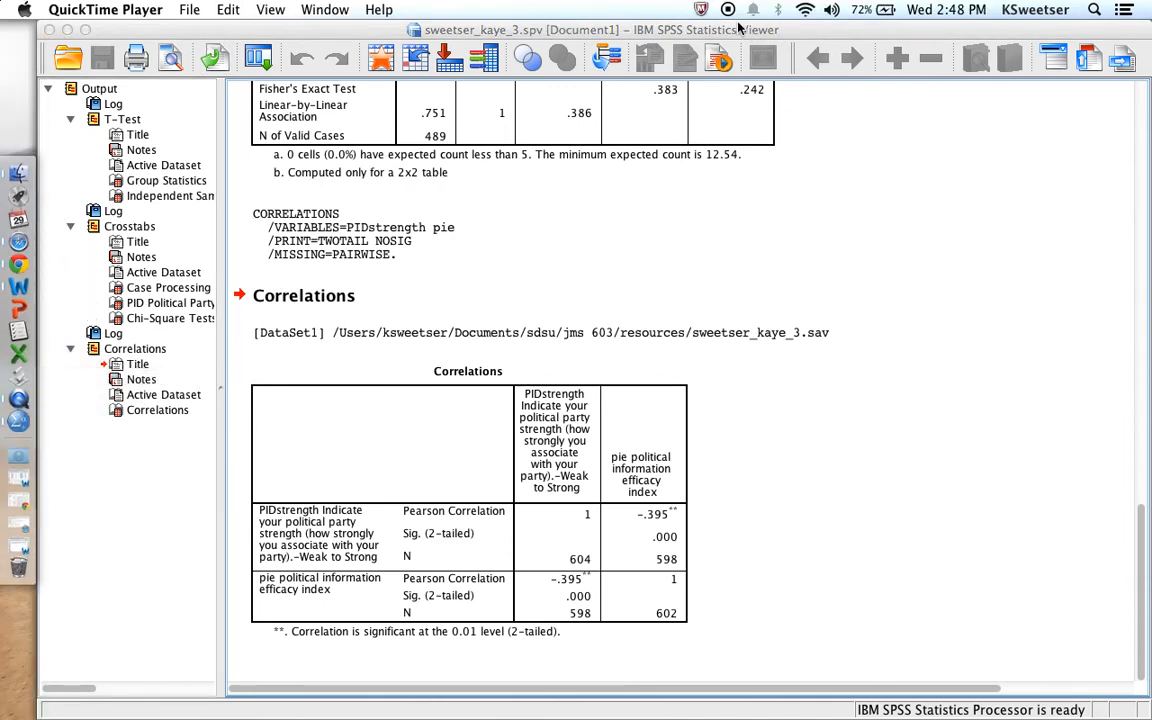